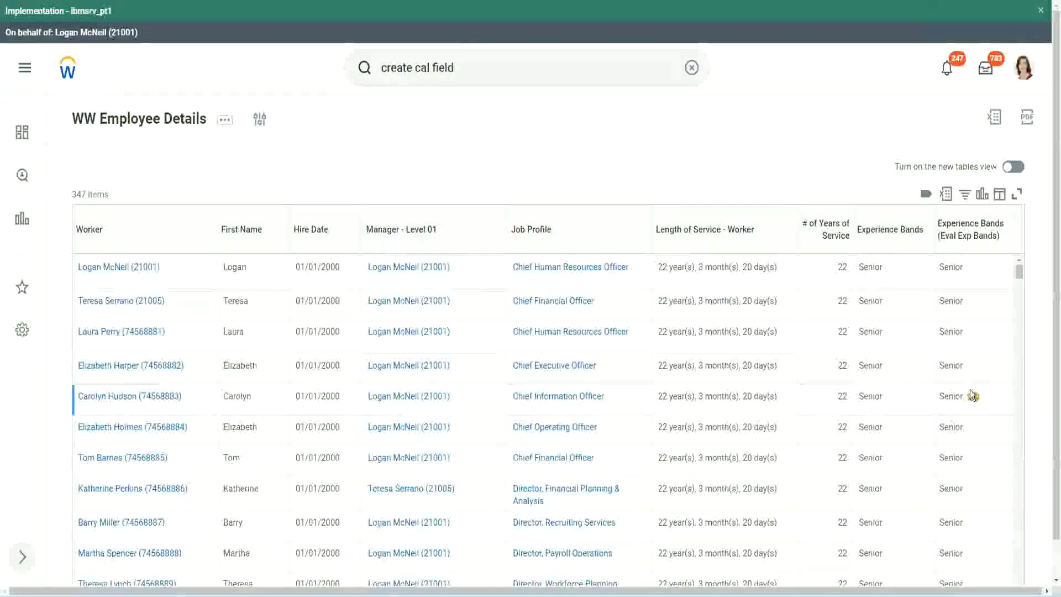
# From the WW Employee Details report, open the CF-WW-Eval Exp-Derive Experience Bands from Years of Service field
pyautogui.click(979, 242)
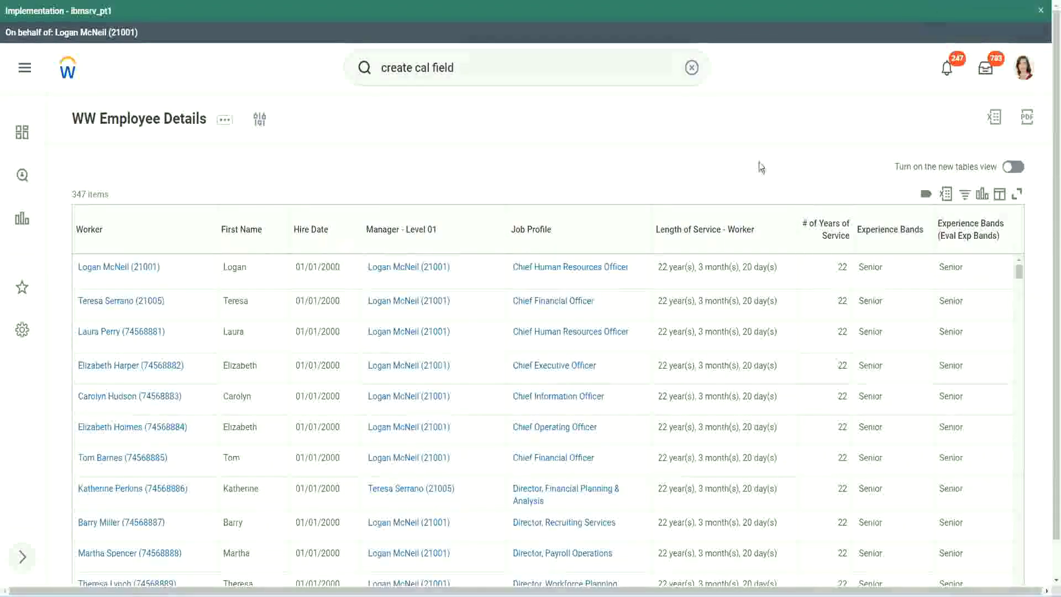
pyautogui.click(922, 267)
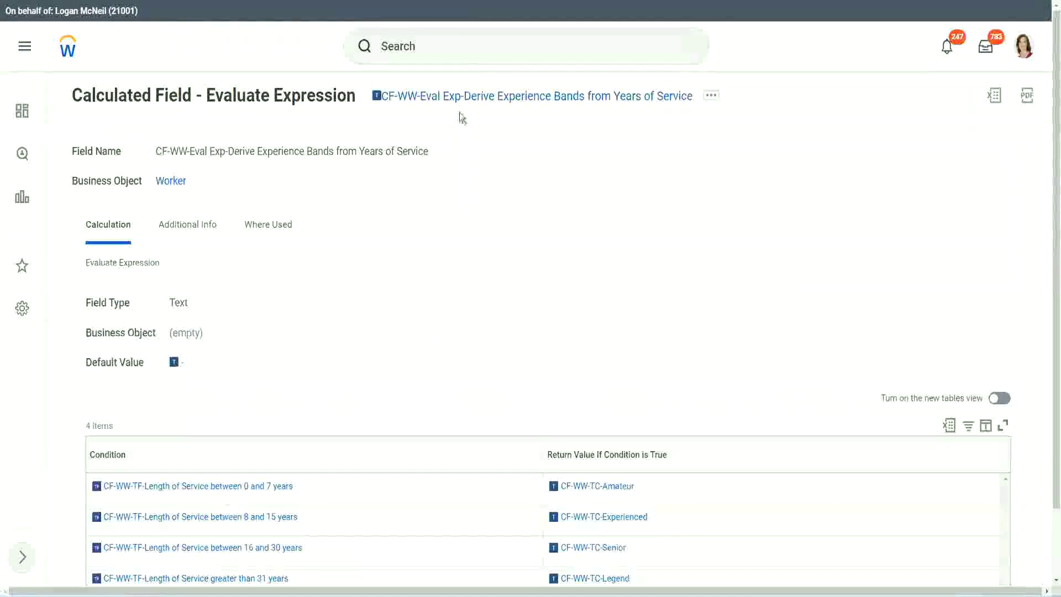
# Copy the existing calculated field's name as text
pyautogui.rightClick(460, 101)
pyautogui.click(500, 163)
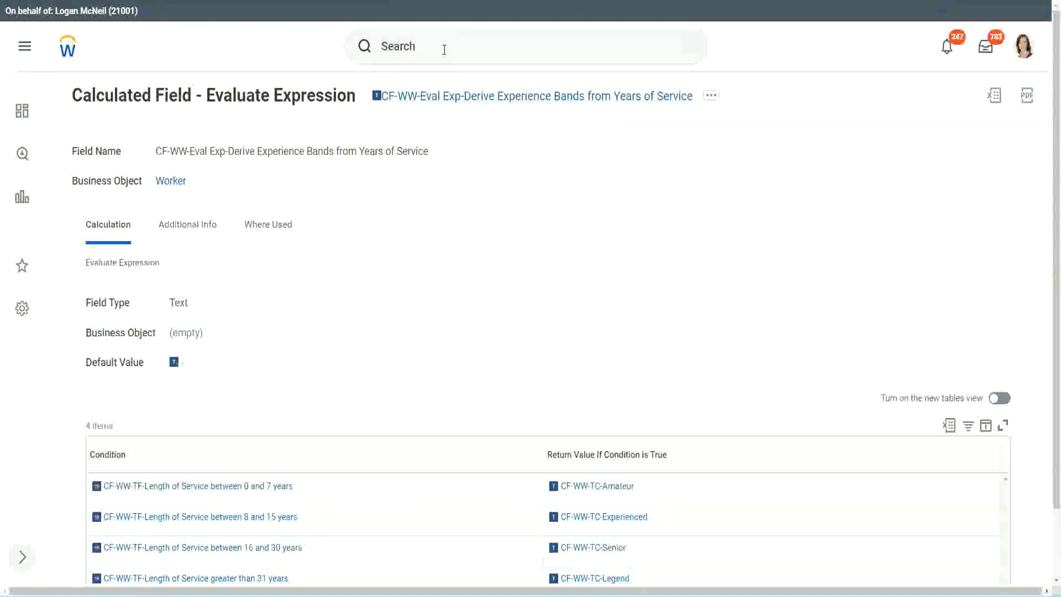
pyautogui.click(445, 50)
pyautogui.click(738, 144)
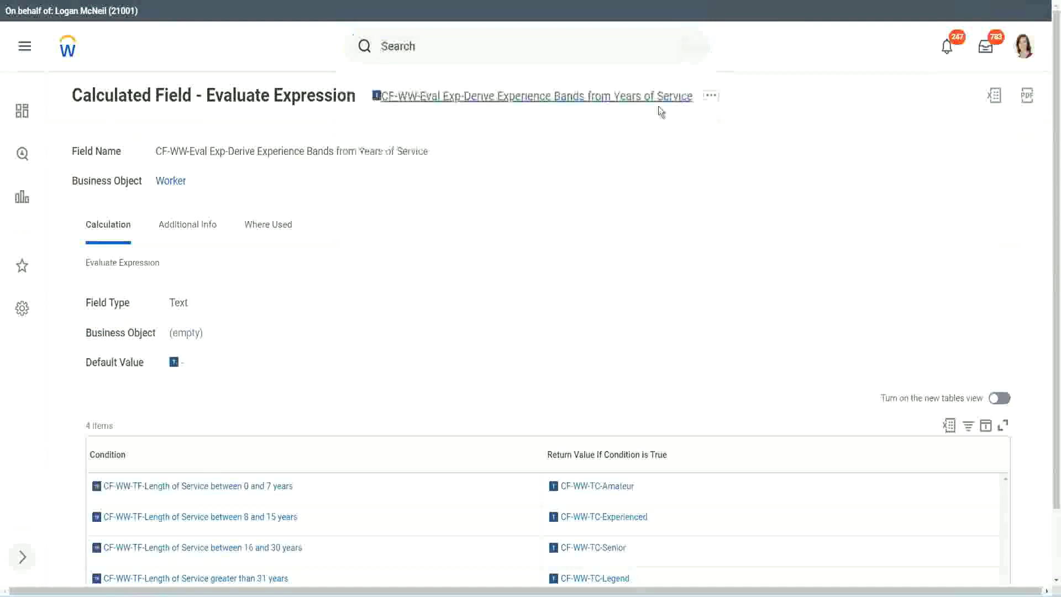
# Start Create Calculated Field and name it 'CF-WW-LRB-Identify Experience Bands from years of Service'
pyautogui.click(420, 42)
pyautogui.write('create calc field')
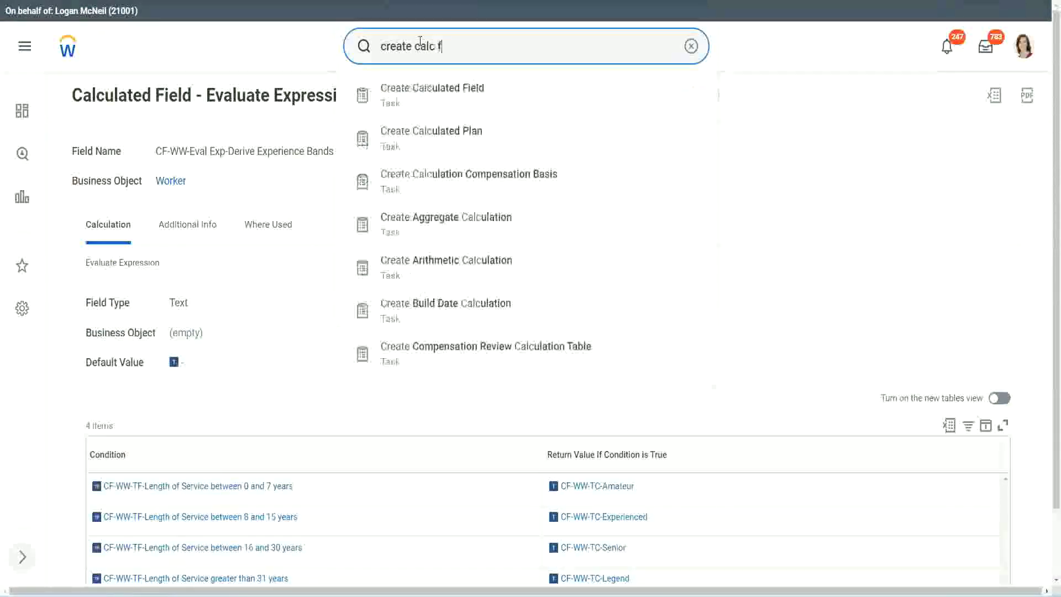
pyautogui.click(439, 99)
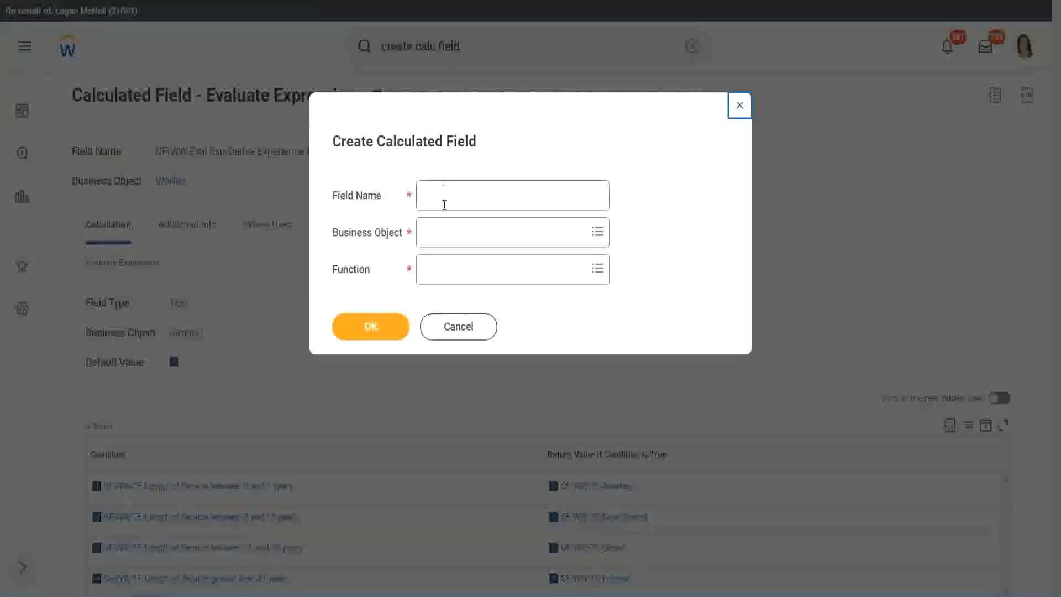
pyautogui.click(443, 202)
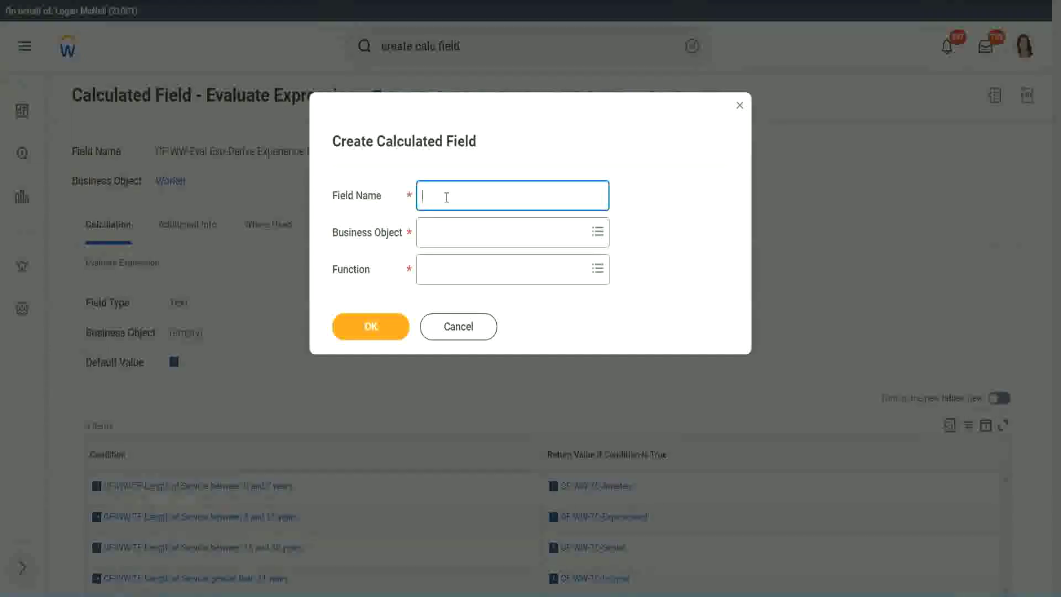
pyautogui.write('CF-WW-LRB')
pyautogui.write('-Identif')
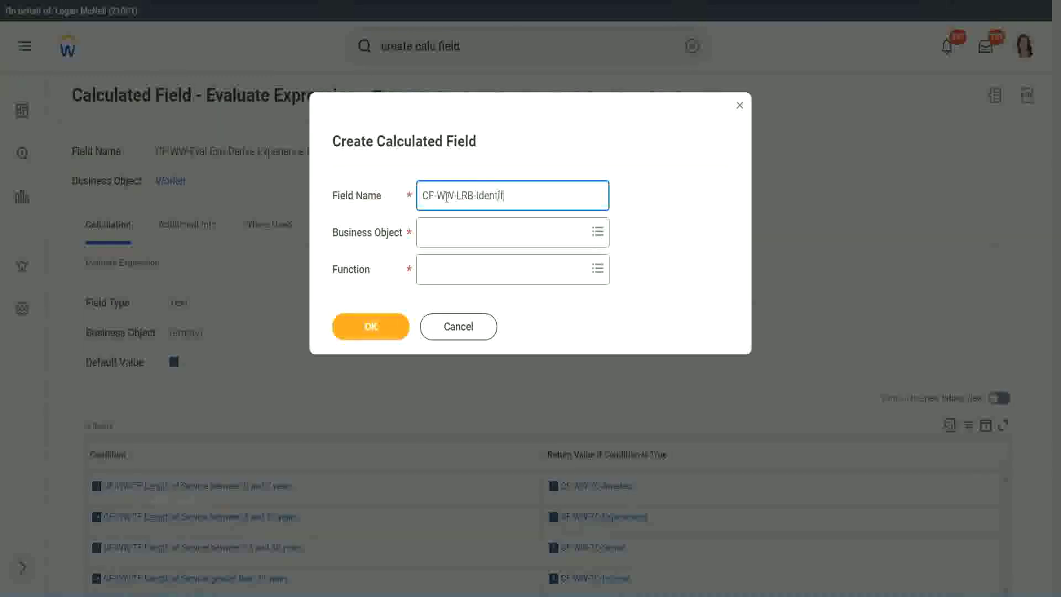
pyautogui.write('y Exeperiendee Bands from')
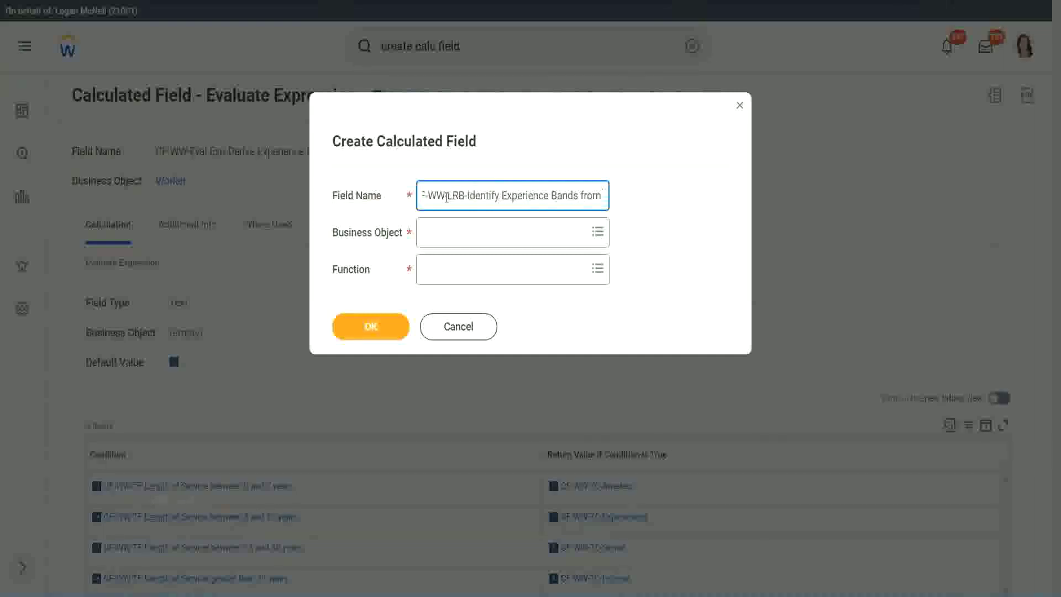
pyautogui.write(' years of Service')
# Choose Worker as business object and Lookup Range Band as function, then confirm
pyautogui.press('Tab')
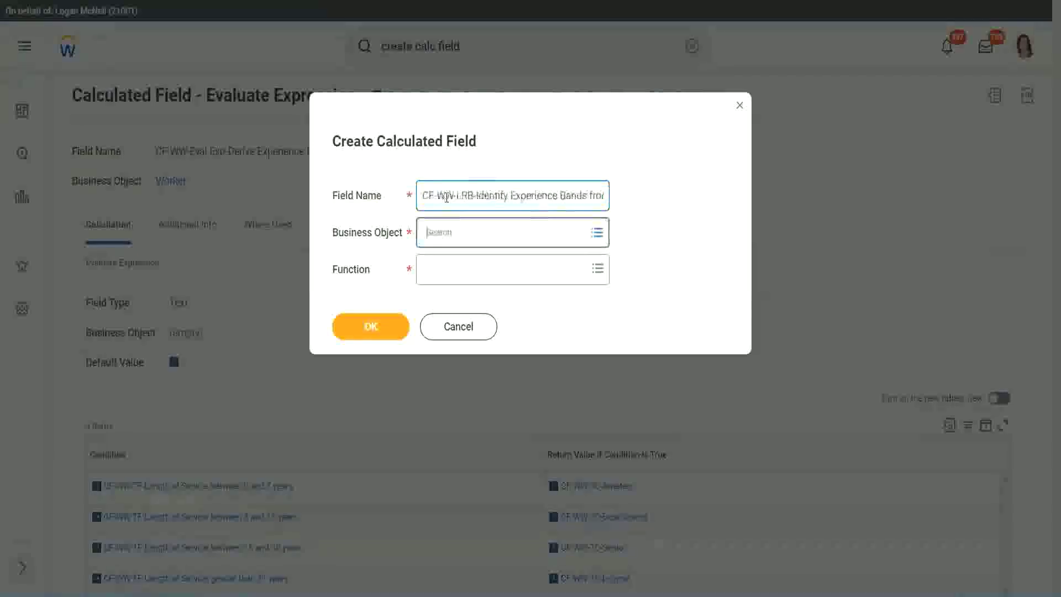
pyautogui.write('wor')
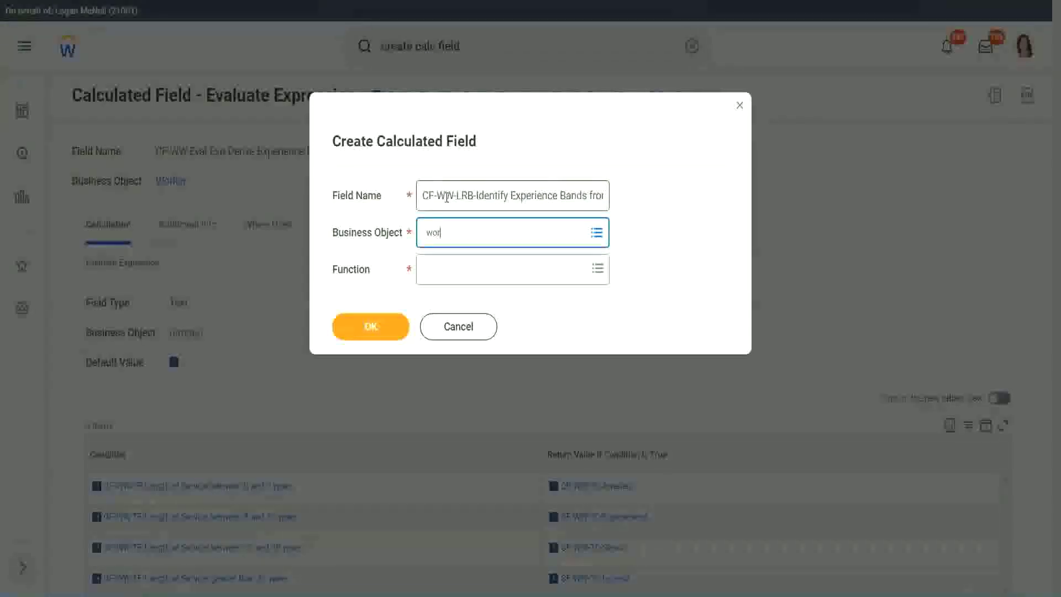
pyautogui.write('ker')
pyautogui.press('Return')
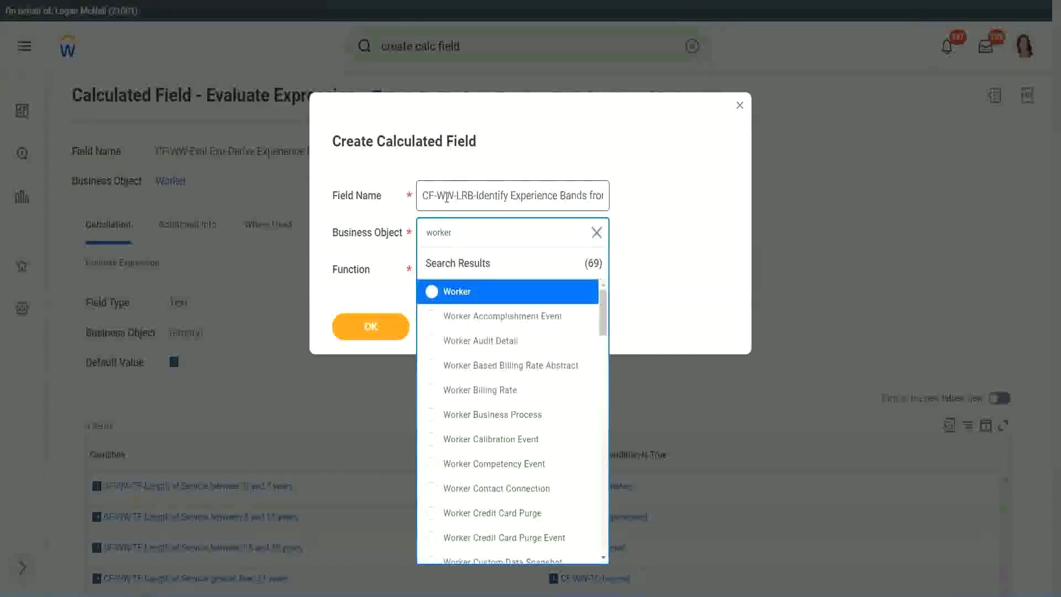
pyautogui.press('Return')
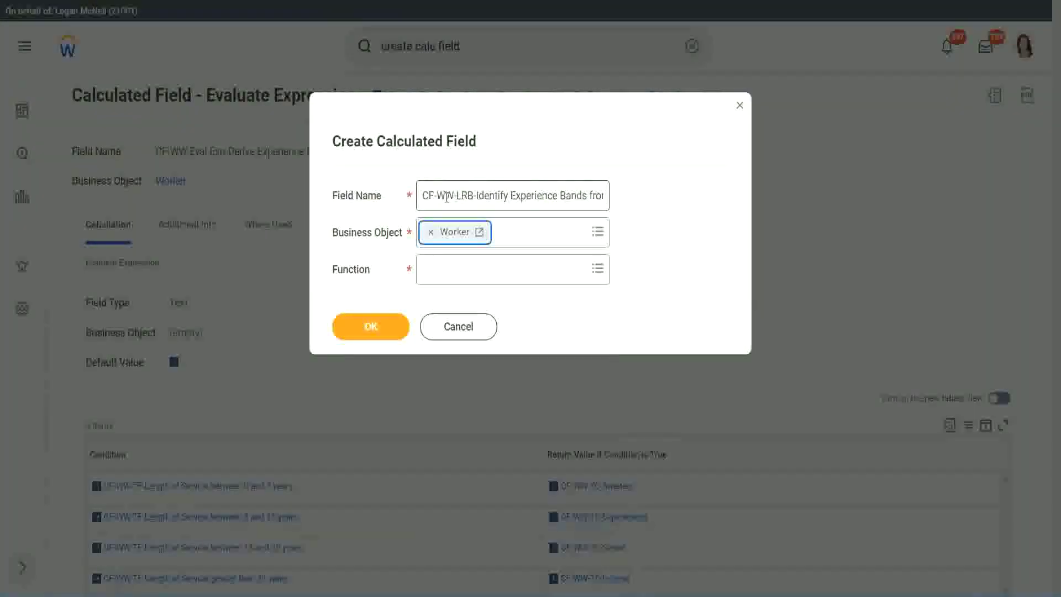
pyautogui.press('Tab')
pyautogui.write('ev')
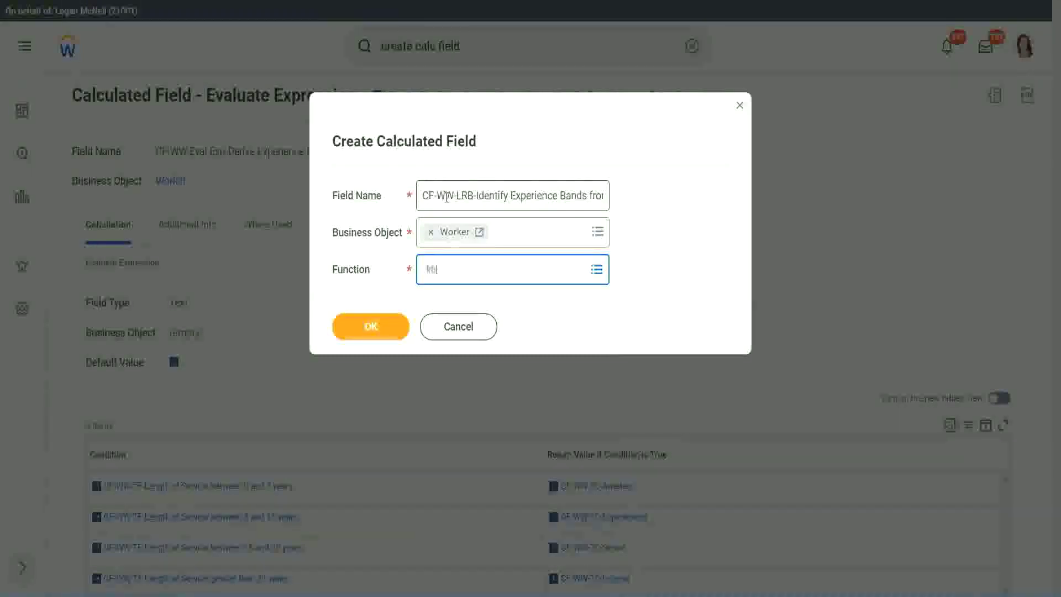
pyautogui.press('Return')
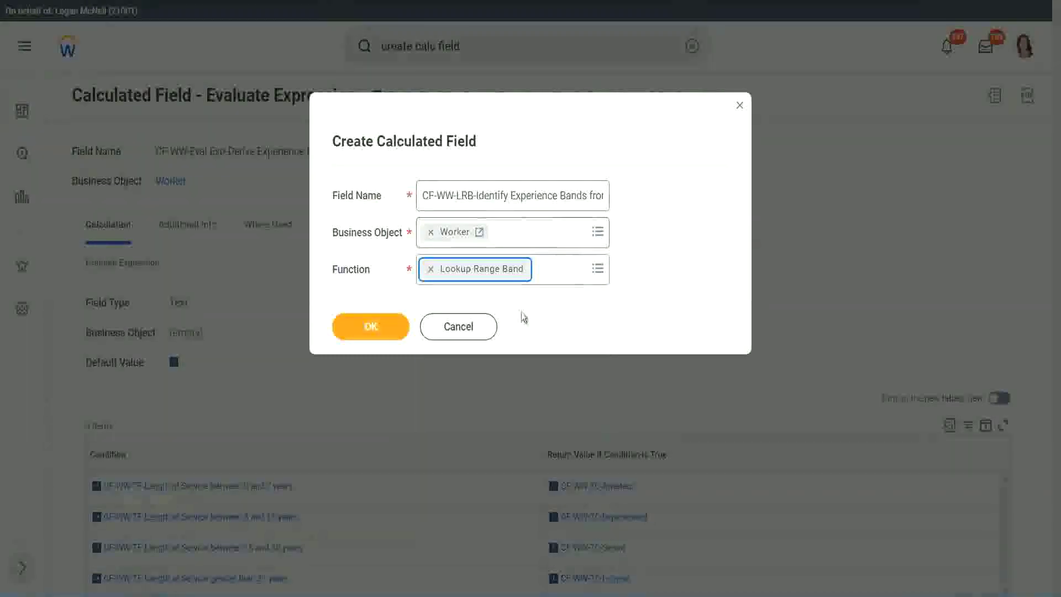
pyautogui.click(367, 327)
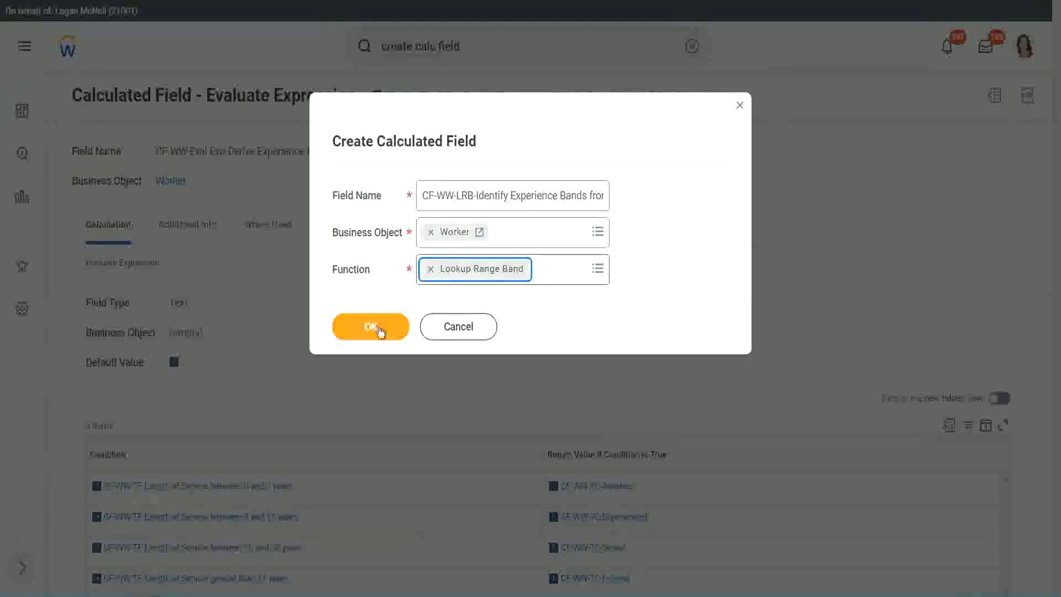
pyautogui.click(376, 327)
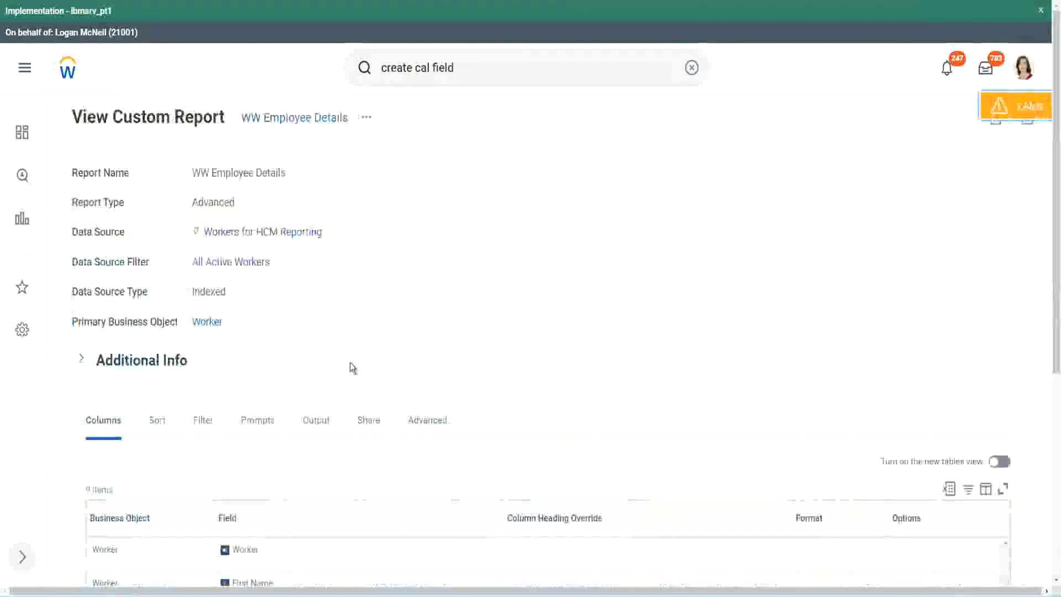
# Copy the CF-WW-Convert Text To Number field name from the report definition's Columns
pyautogui.scroll(-5, 350, 363)
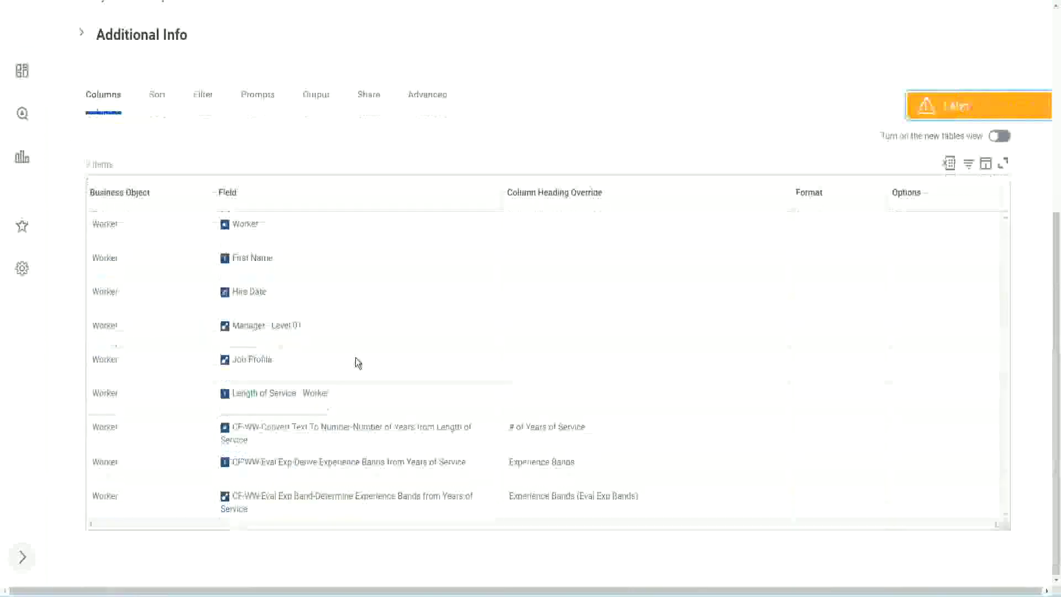
pyautogui.rightClick(335, 433)
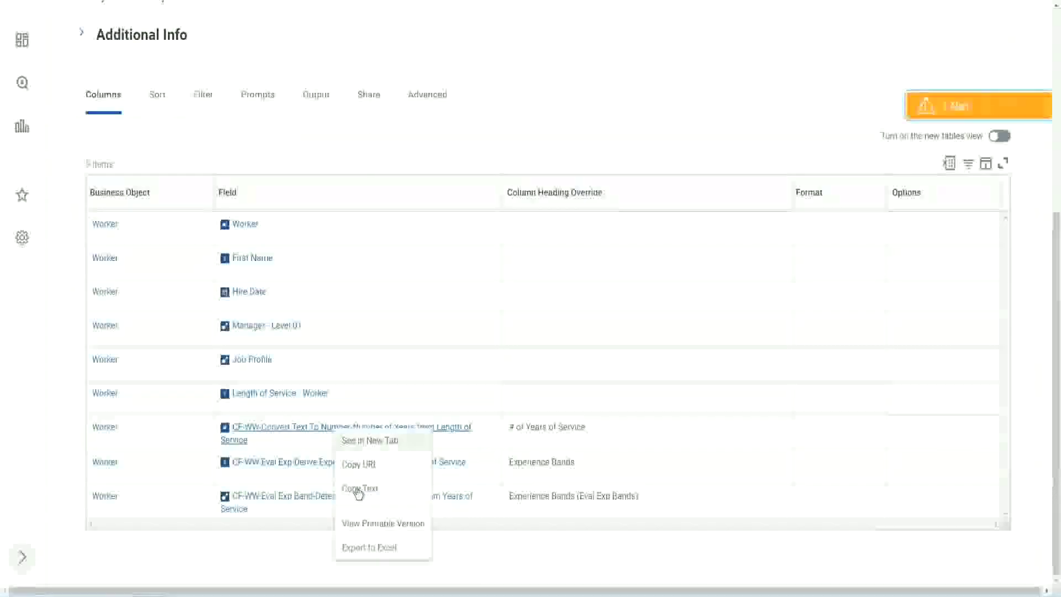
pyautogui.click(365, 489)
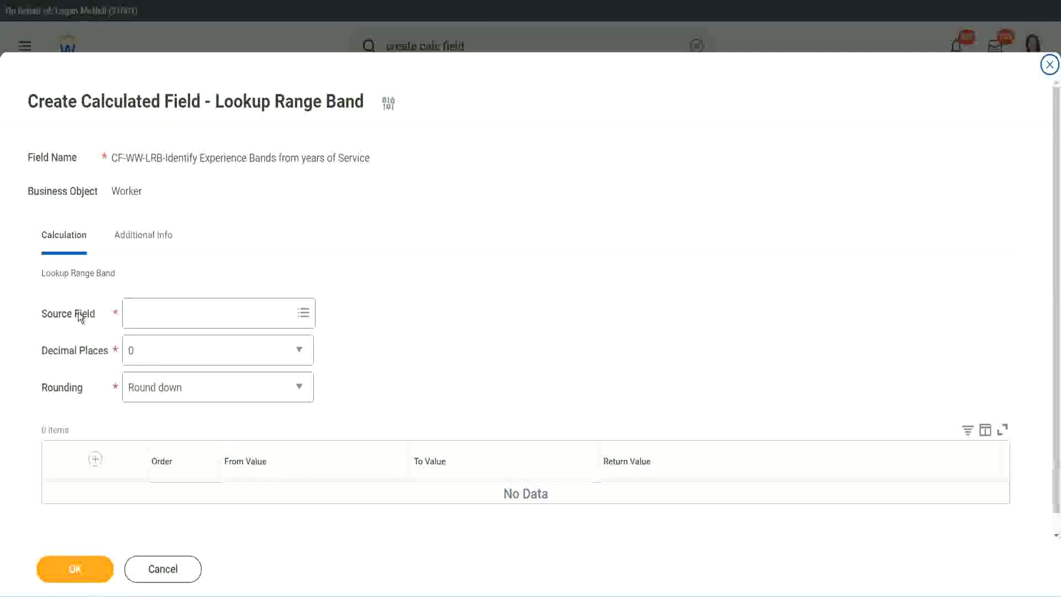
# Set the source to CF-WW-Convert Text To Number-Number of Years from Length of Service, keeping 0 decimals
pyautogui.click(165, 314)
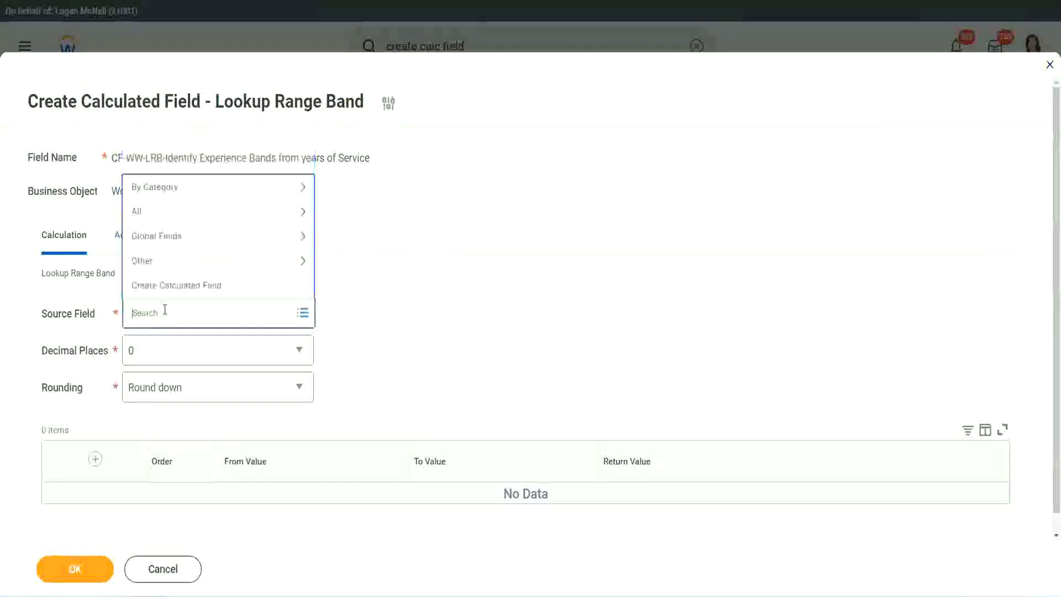
pyautogui.hotkey('ctrl', 'v')
pyautogui.press('Return')
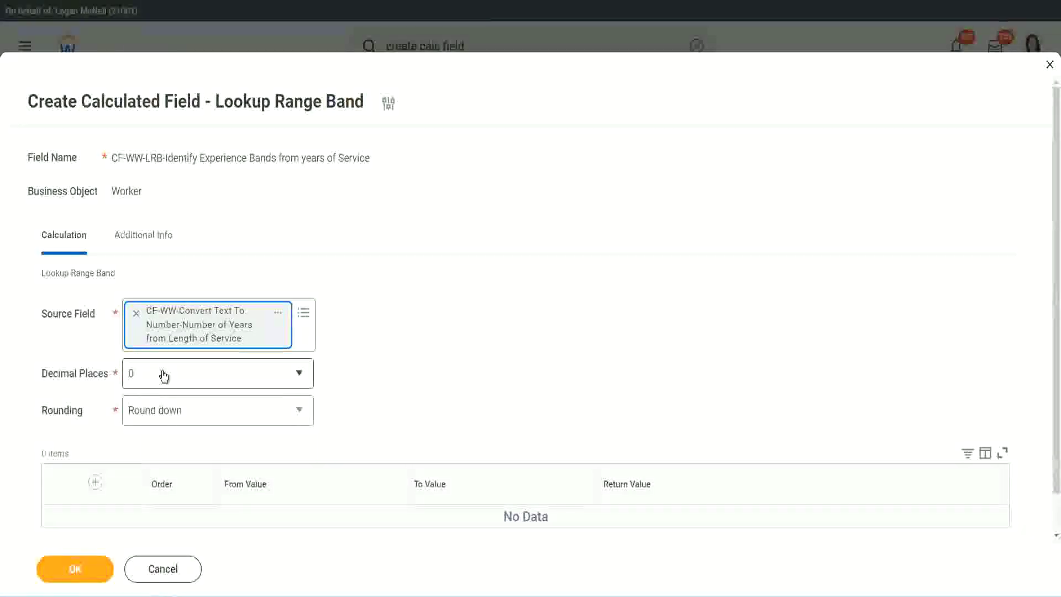
pyautogui.click(208, 380)
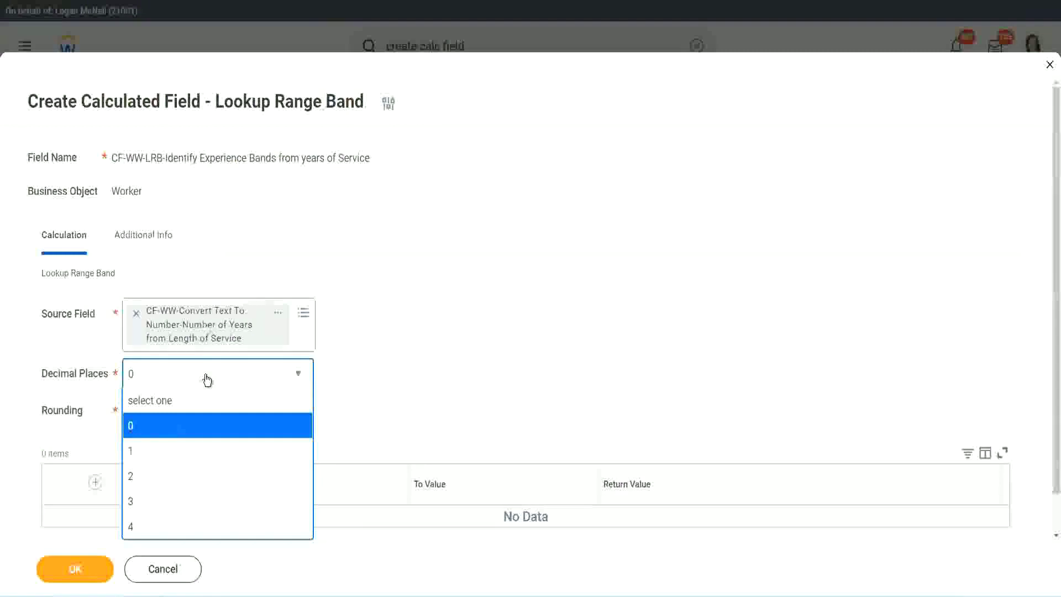
pyautogui.click(413, 362)
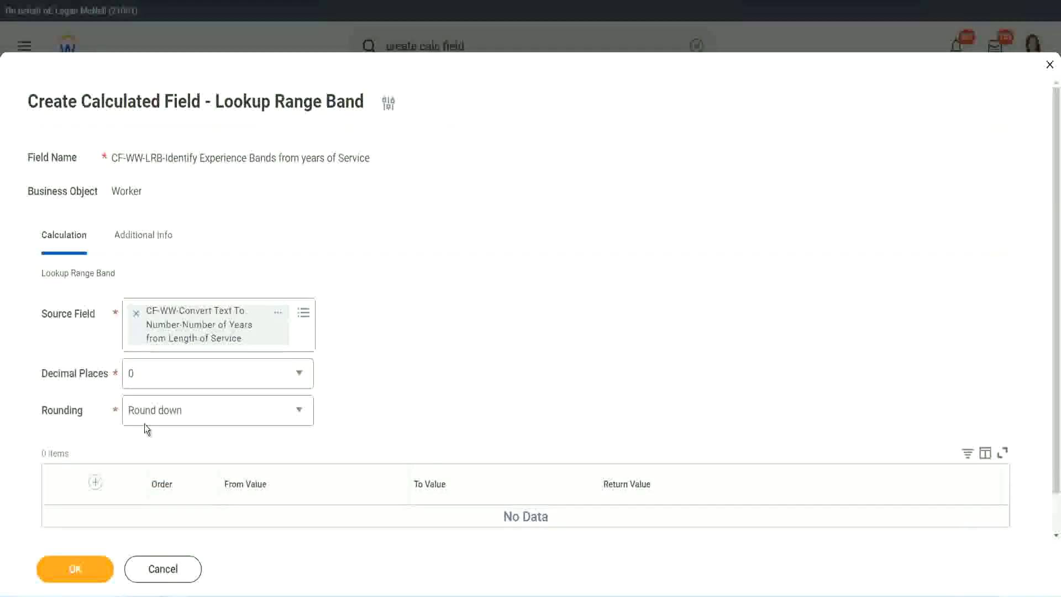
# Change Rounding from Round down to Round, leaving Decimal Places at 0
pyautogui.click(170, 413)
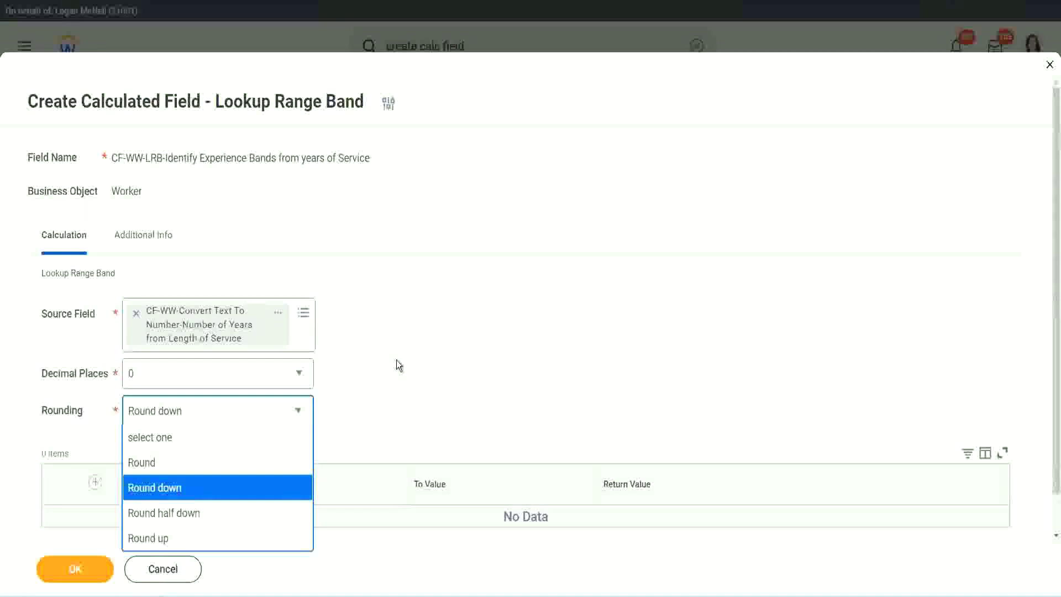
pyautogui.click(373, 407)
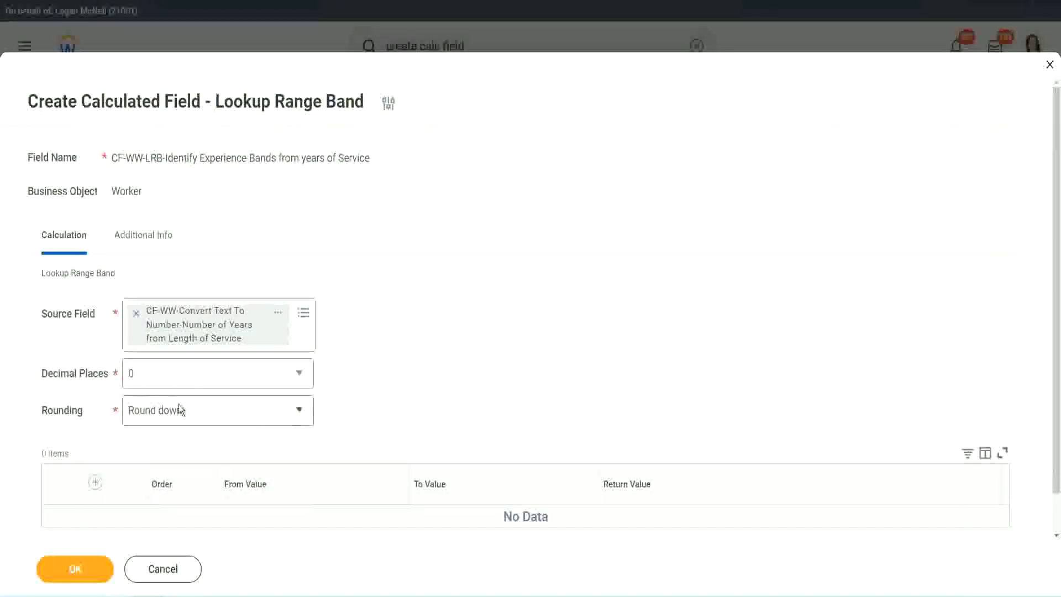
pyautogui.click(185, 417)
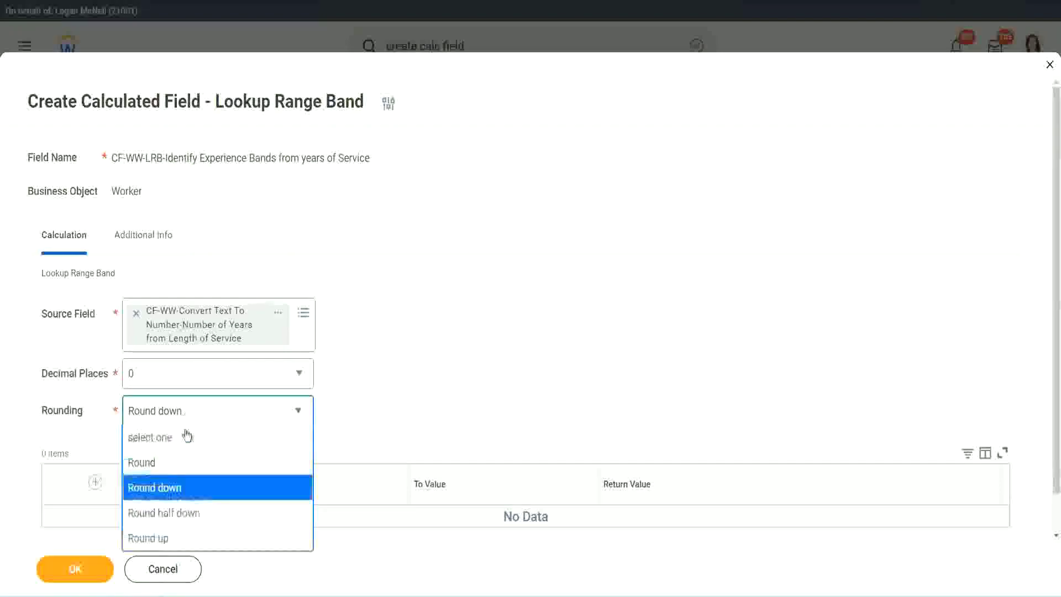
pyautogui.click(175, 463)
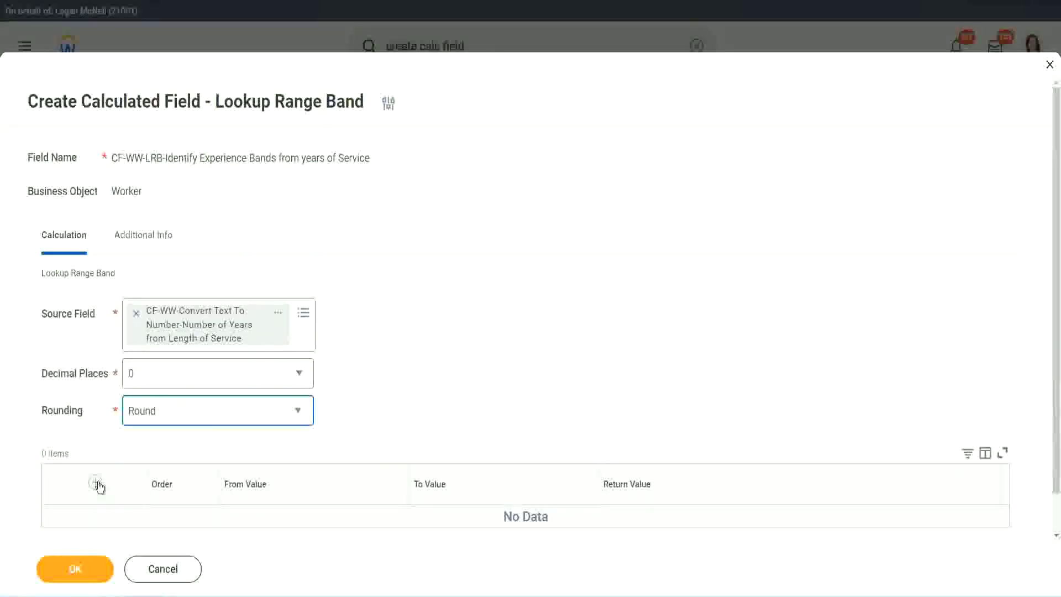
# Fill the first band row: From Value 0, To Value 7, Return Value Amateur
pyautogui.click(425, 384)
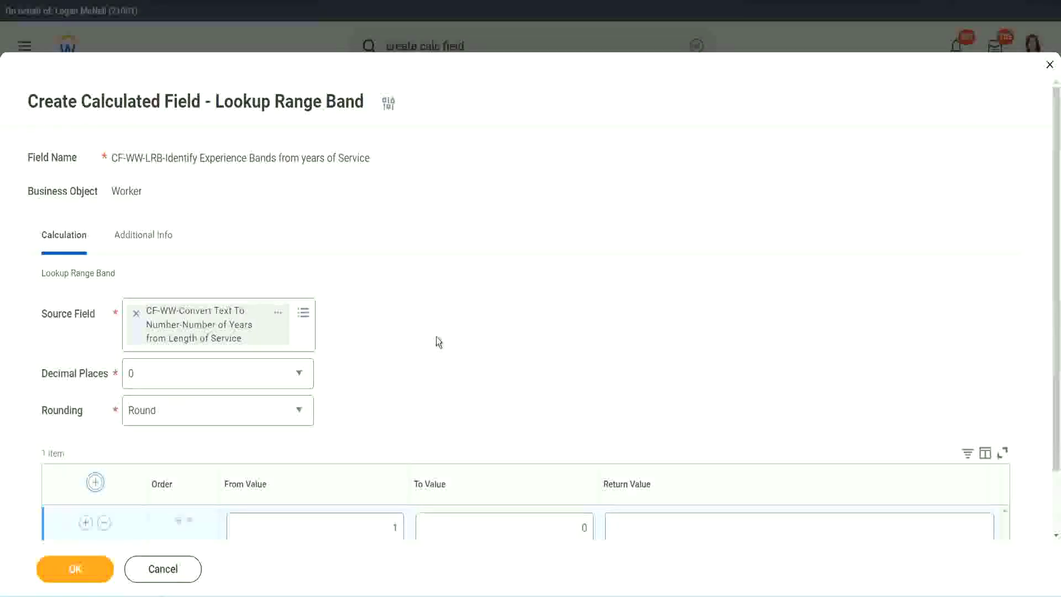
pyautogui.scroll(-2, 431, 343)
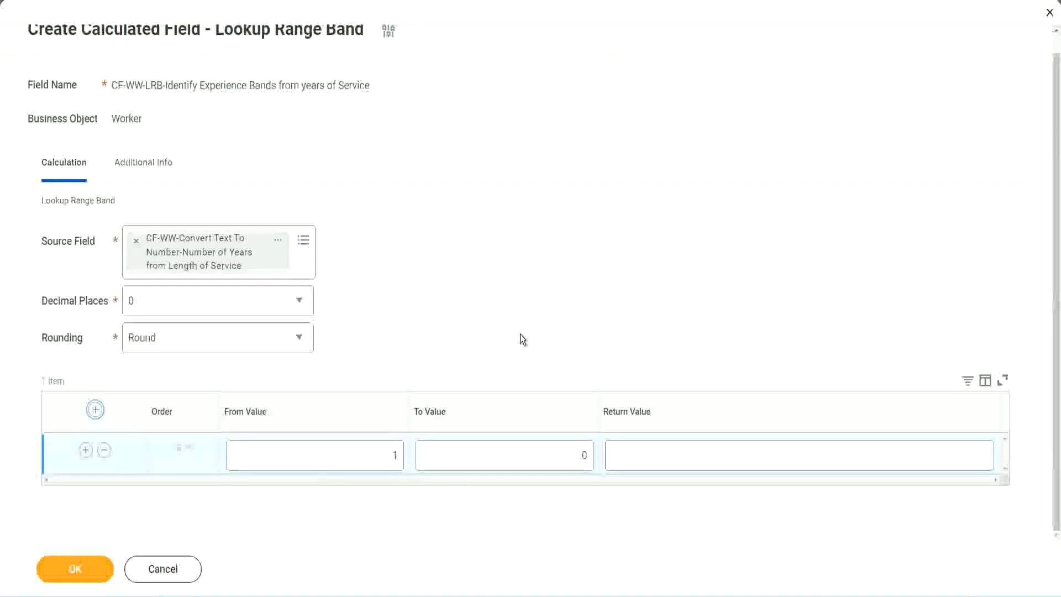
pyautogui.click(386, 460)
pyautogui.write('0')
pyautogui.press('Tab')
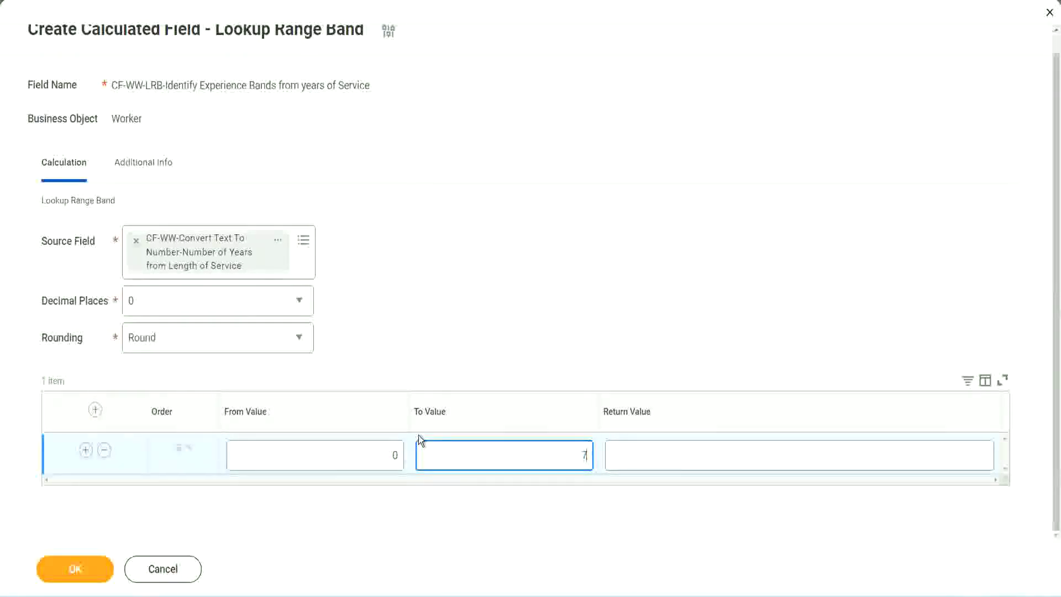
pyautogui.write('7')
pyautogui.press('Tab')
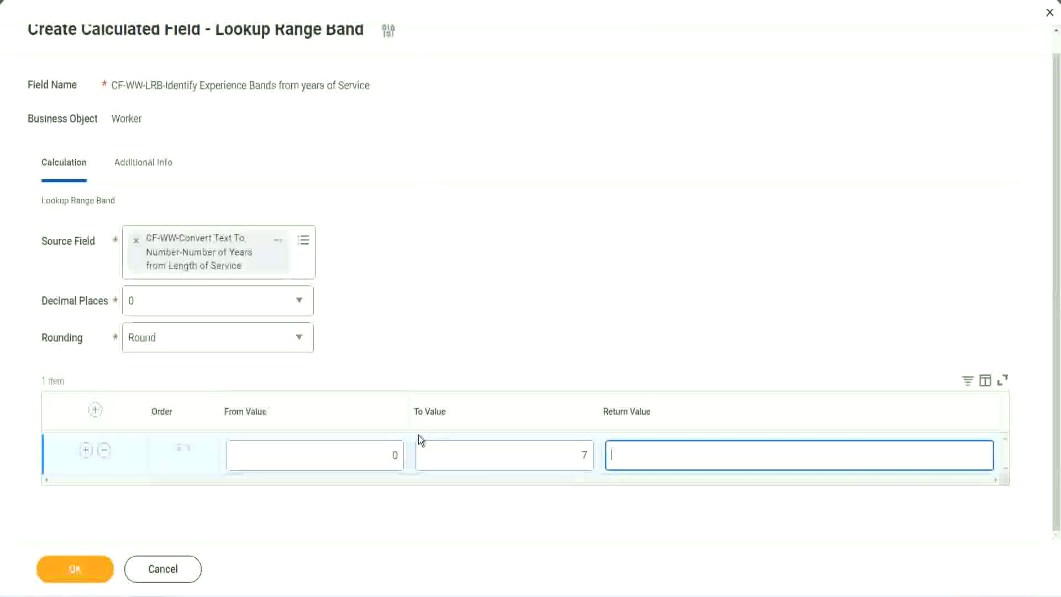
pyautogui.write('Amateur')
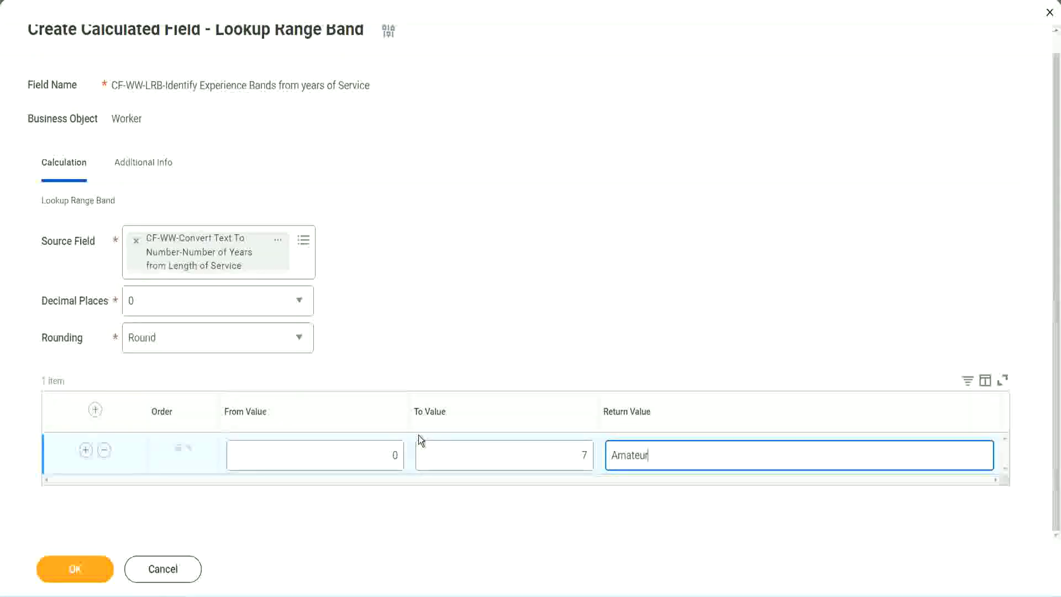
pyautogui.click(367, 457)
pyautogui.click(573, 447)
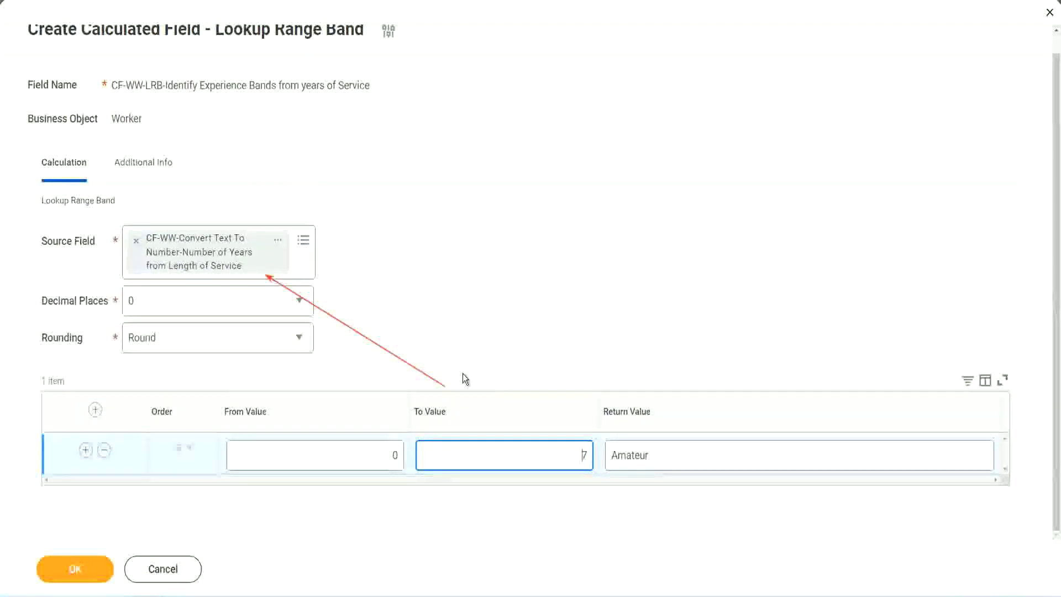
# Add a second band from 8 to 15 returning Experienced
pyautogui.click(86, 449)
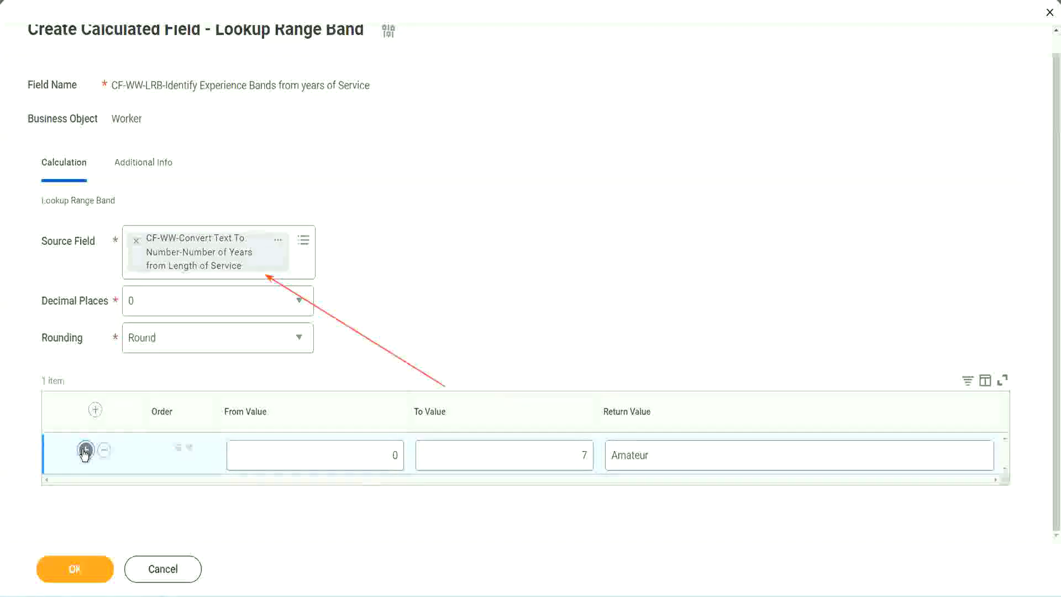
pyautogui.doubleClick(402, 497)
pyautogui.click(577, 457)
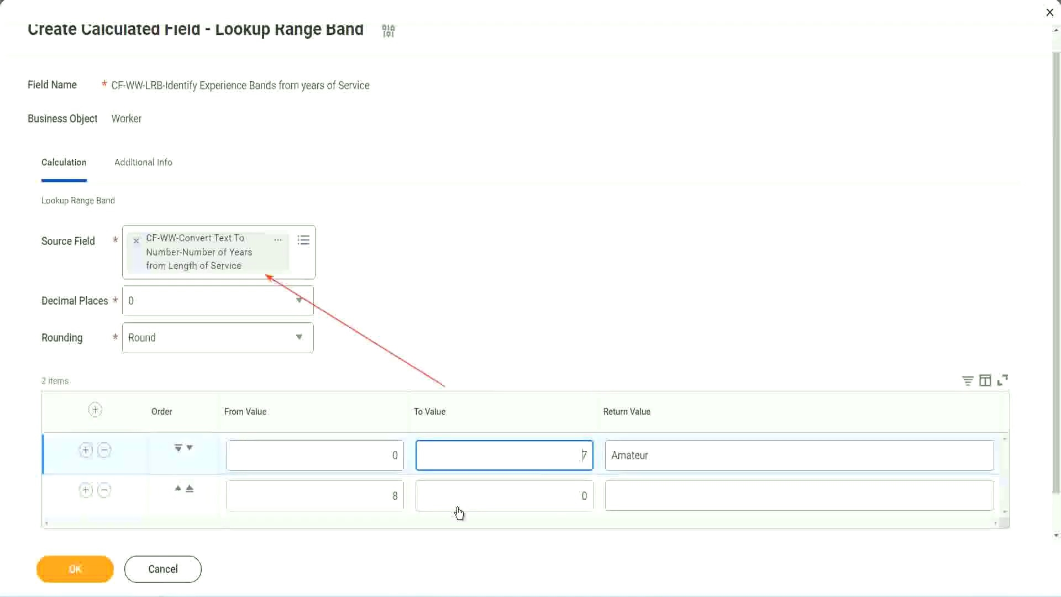
pyautogui.doubleClick(375, 496)
pyautogui.click(375, 495)
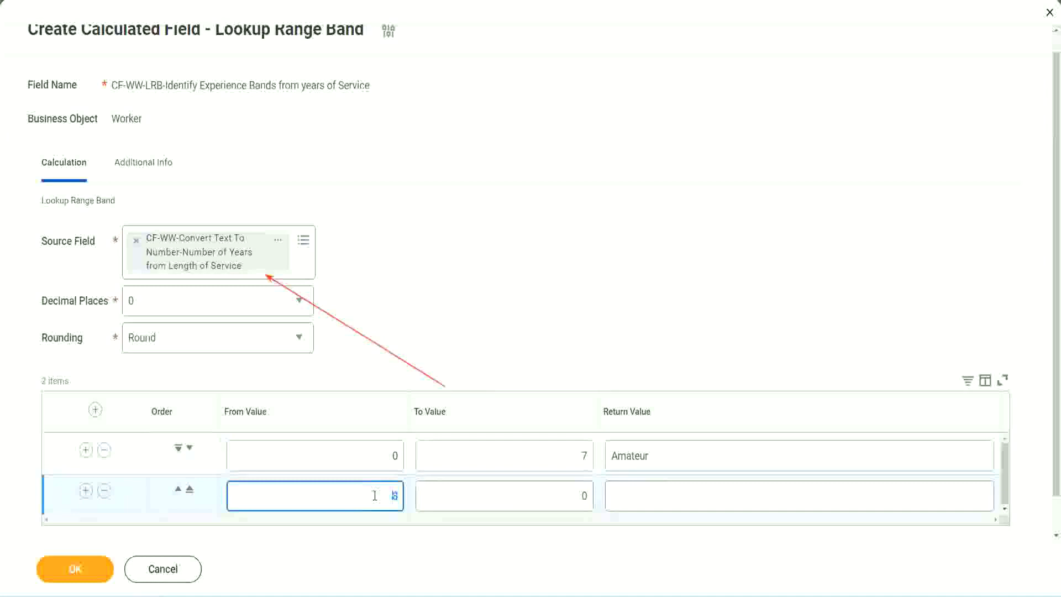
pyautogui.doubleClick(575, 496)
pyautogui.press('BackSpace')
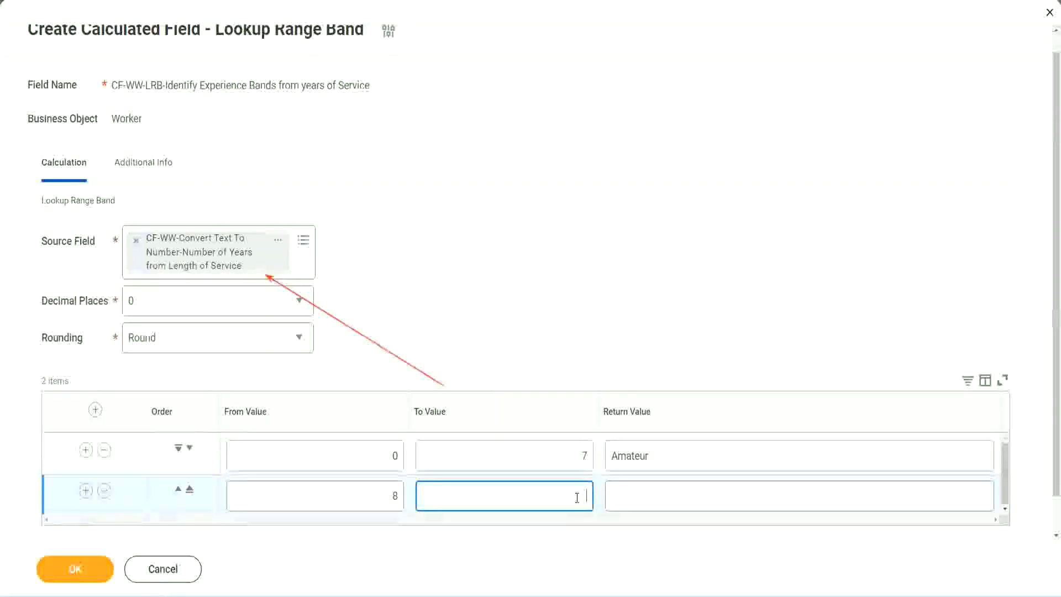
pyautogui.write('15')
pyautogui.click(654, 493)
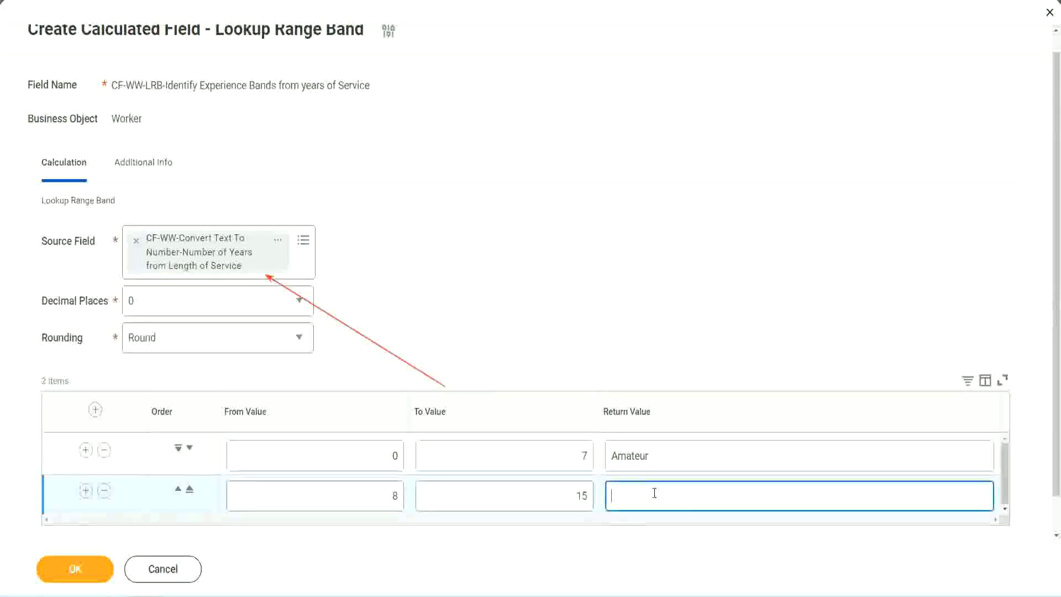
pyautogui.write('Experienced')
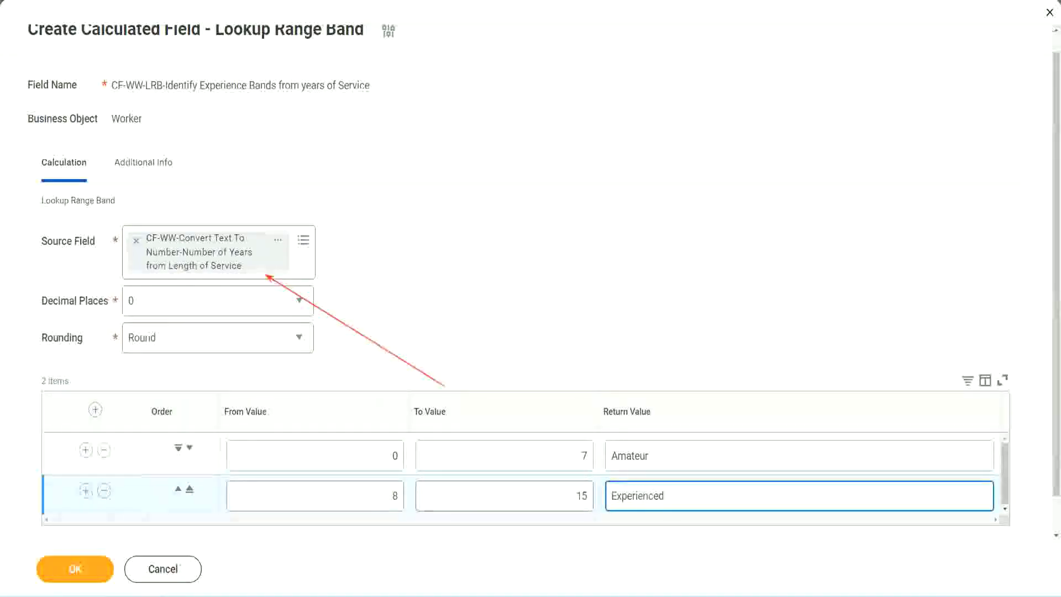
# Add a third band from 16 to 30 returning Senior
pyautogui.click(85, 492)
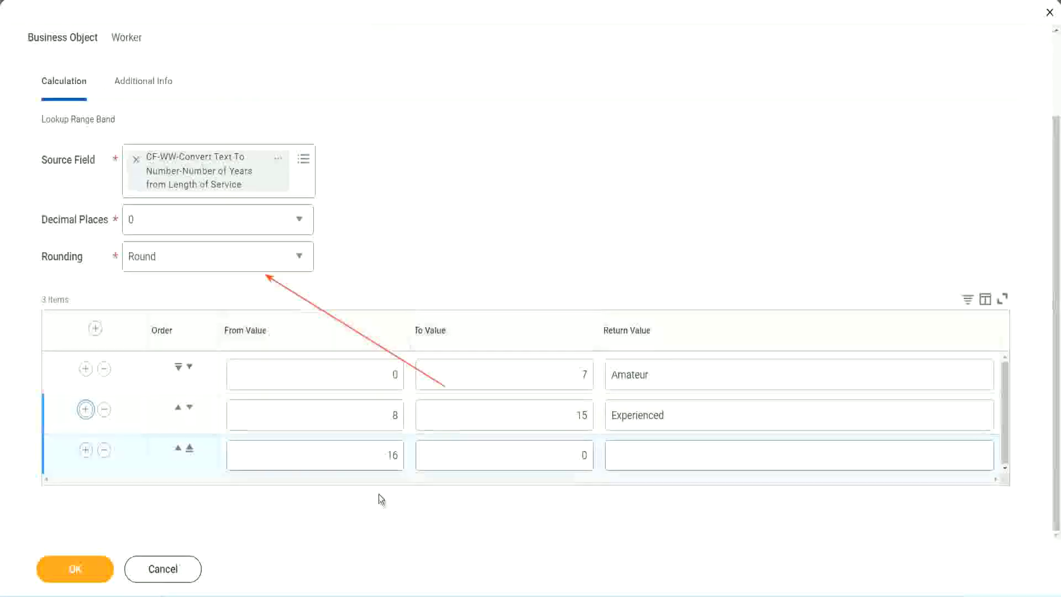
pyautogui.click(360, 461)
pyautogui.click(533, 456)
pyautogui.click(563, 454)
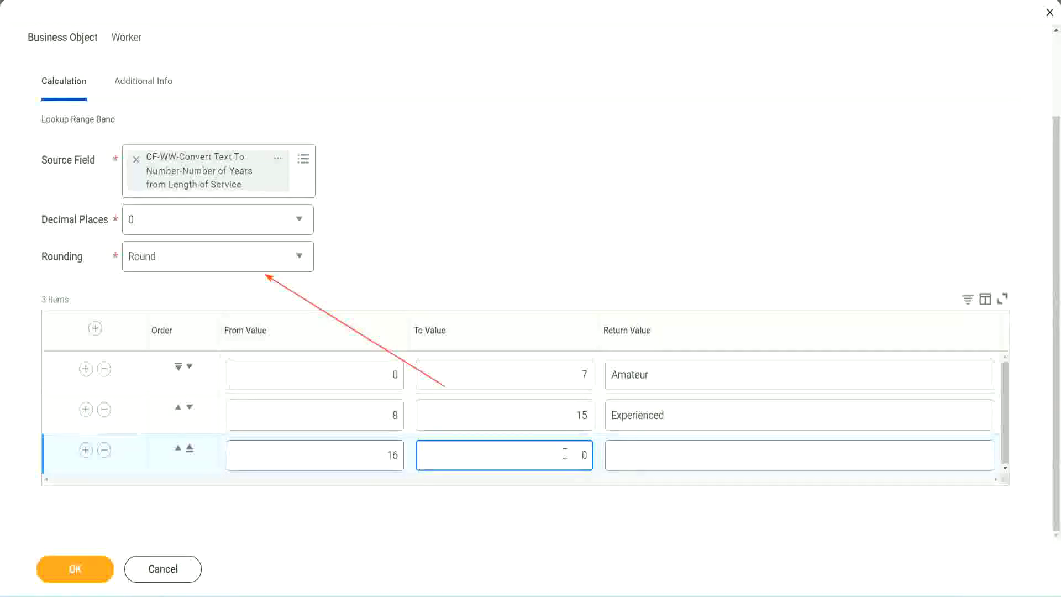
pyautogui.write('3')
pyautogui.press('Tab')
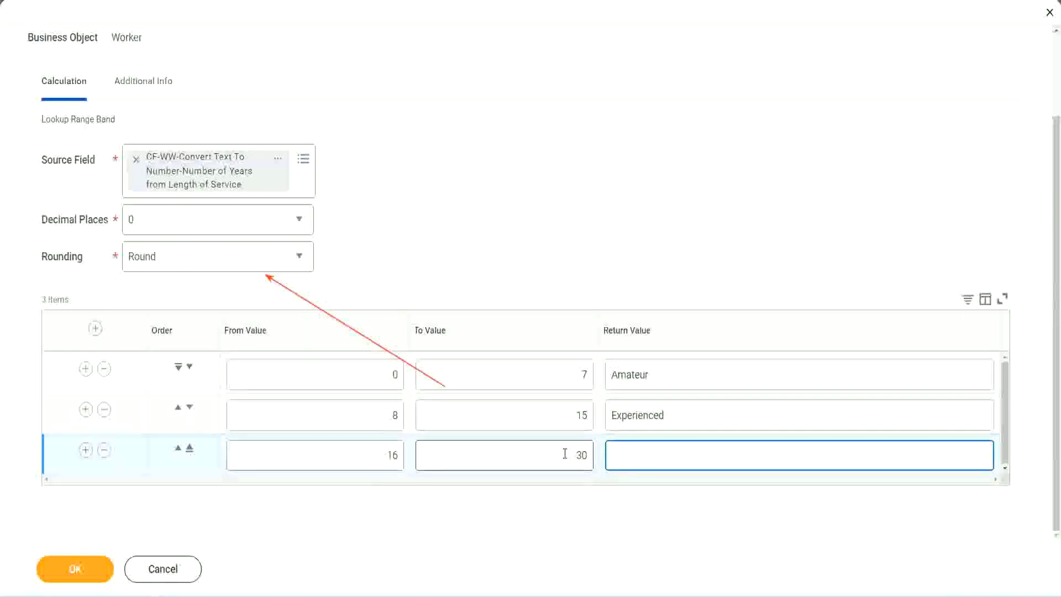
pyautogui.write('L')
pyautogui.press('BackSpace')
pyautogui.write('Senior')
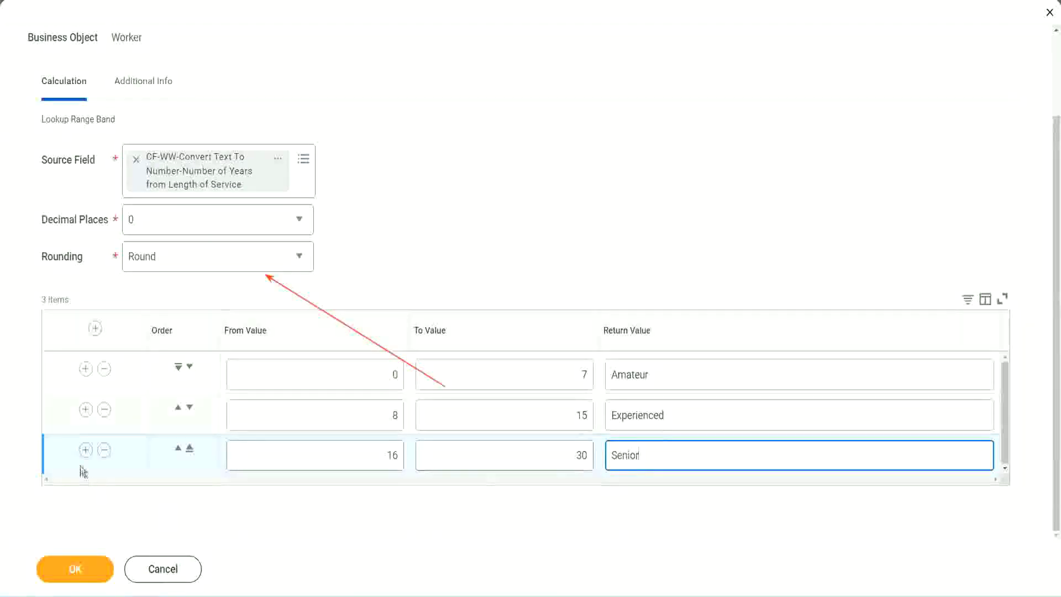
# Add a fourth band from 31 to 1000 returning Legend
pyautogui.click(85, 449)
pyautogui.scroll(-1, 200, 418)
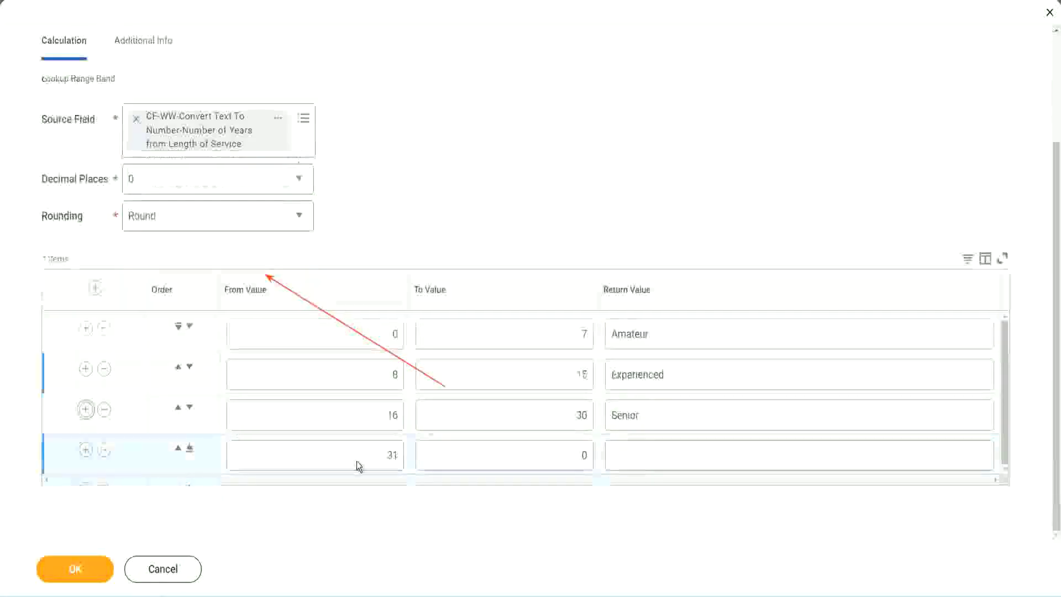
pyautogui.doubleClick(406, 454)
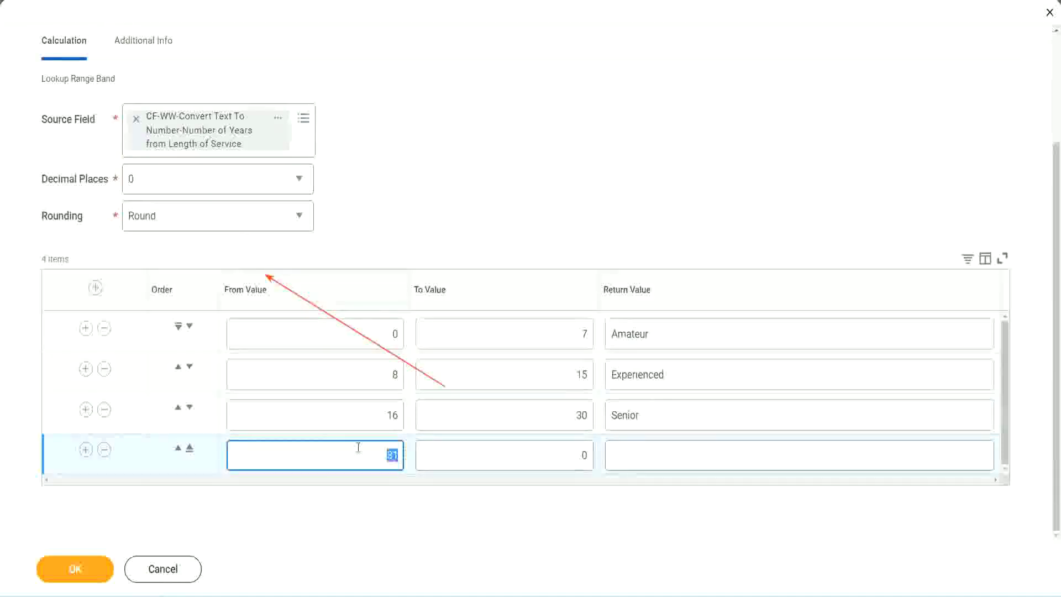
pyautogui.click(571, 455)
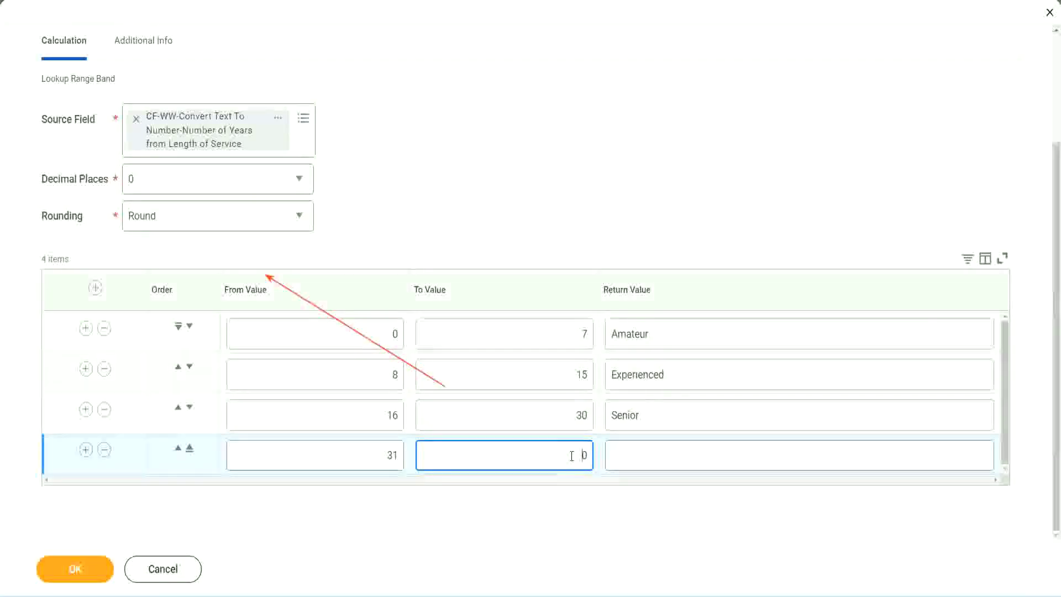
pyautogui.write('1000')
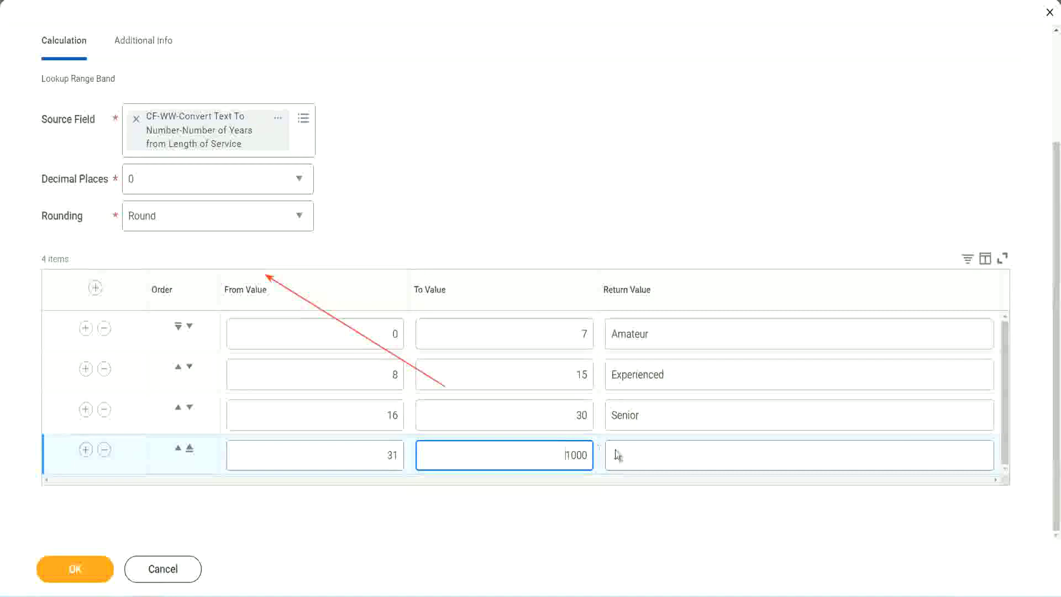
pyautogui.hotkey('ctrl', 'a')
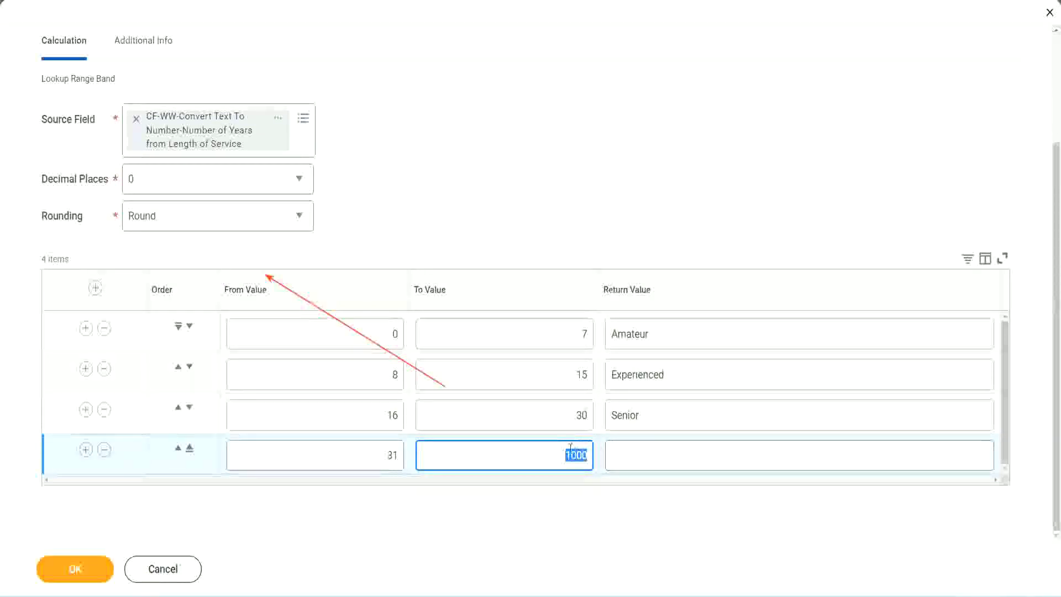
pyautogui.moveTo(556, 450); pyautogui.dragTo(597, 457)
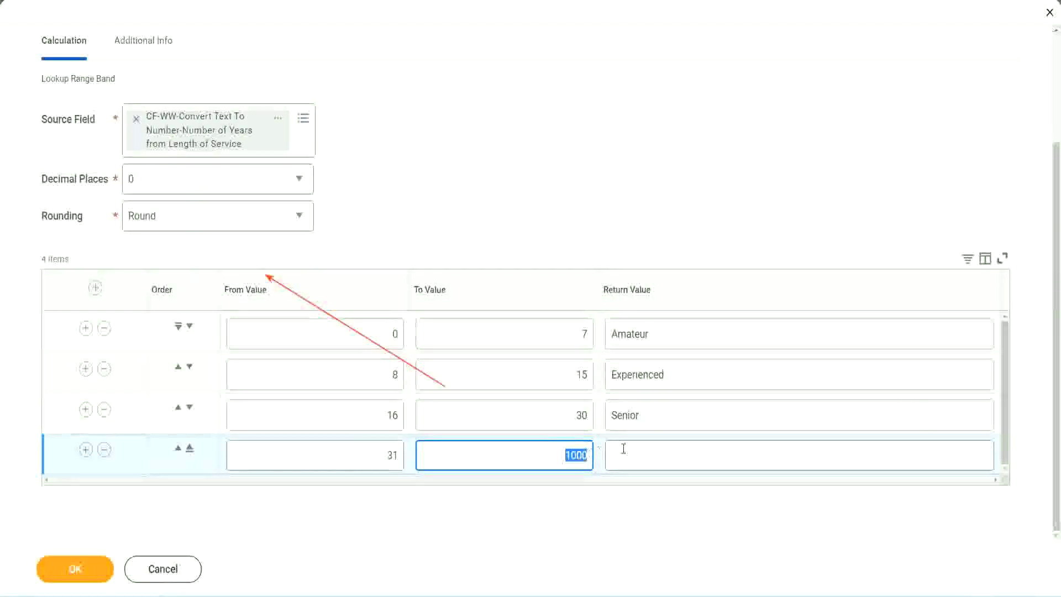
pyautogui.click(662, 455)
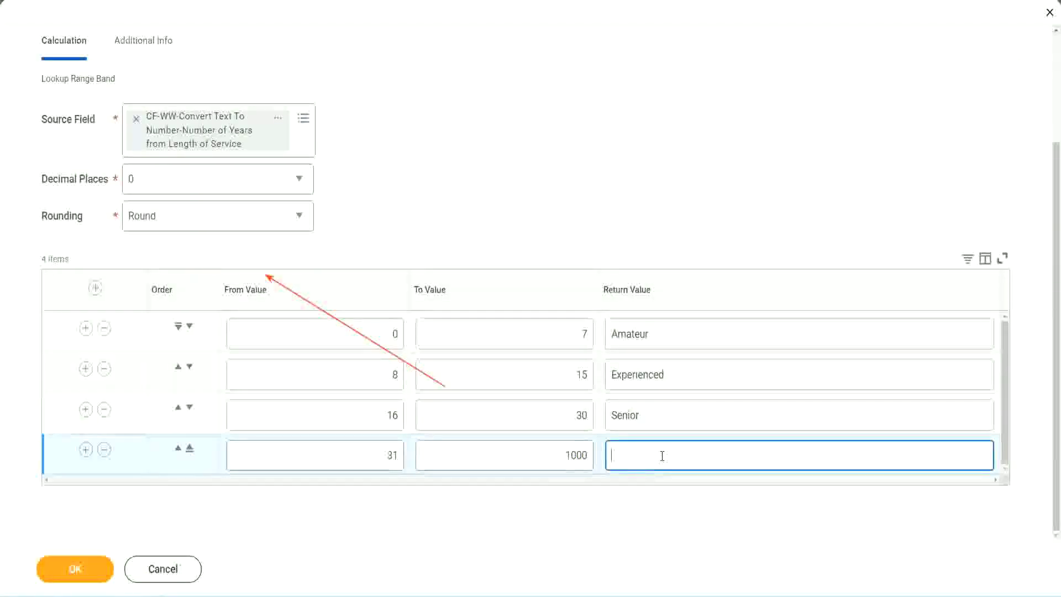
pyautogui.write('Legend')
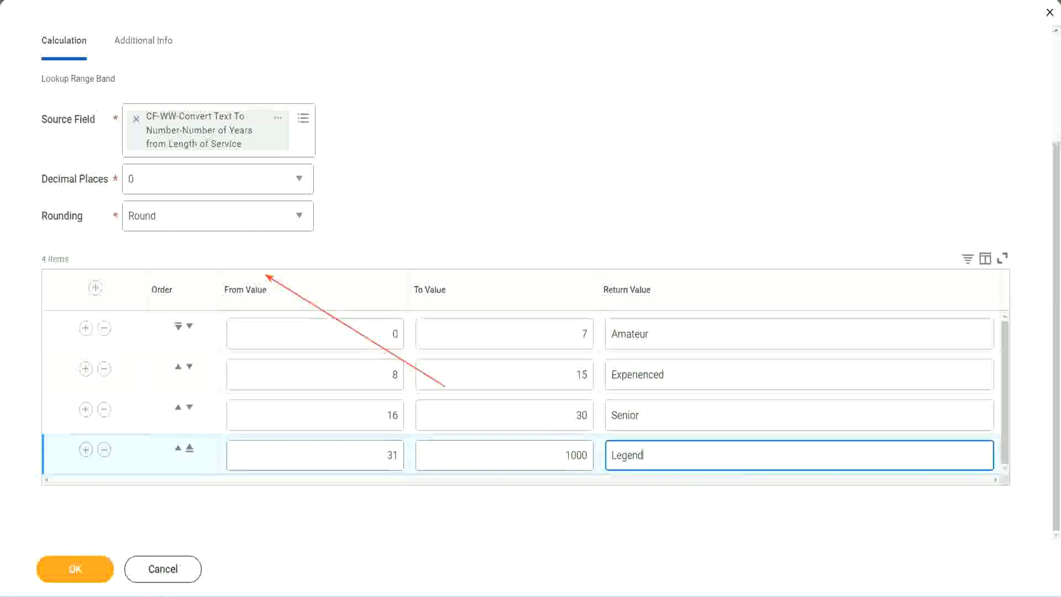
pyautogui.click(493, 185)
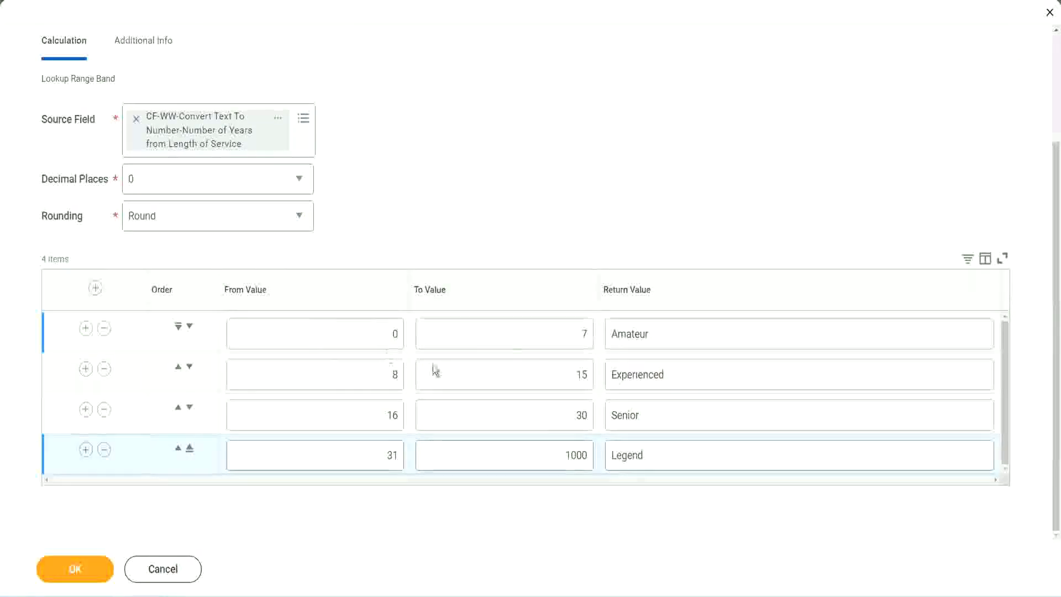
# Review the Amateur, Experienced, Senior and Legend band values, then save the field with OK
pyautogui.click(689, 331)
pyautogui.click(688, 373)
pyautogui.click(669, 455)
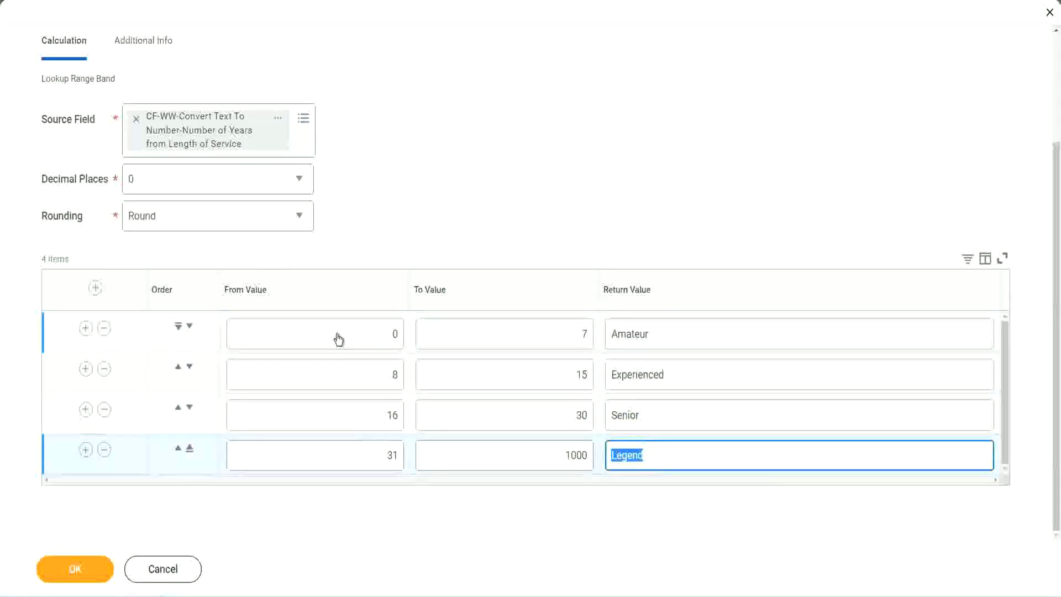
pyautogui.click(339, 338)
pyautogui.click(495, 334)
pyautogui.click(633, 336)
pyautogui.click(687, 374)
pyautogui.click(675, 416)
pyautogui.click(667, 452)
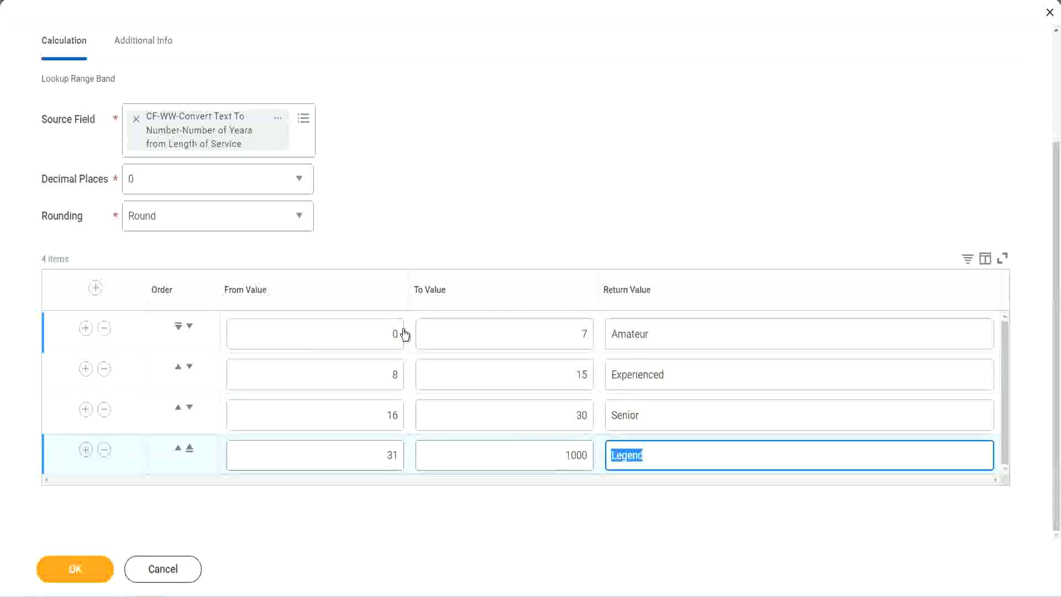
pyautogui.click(491, 237)
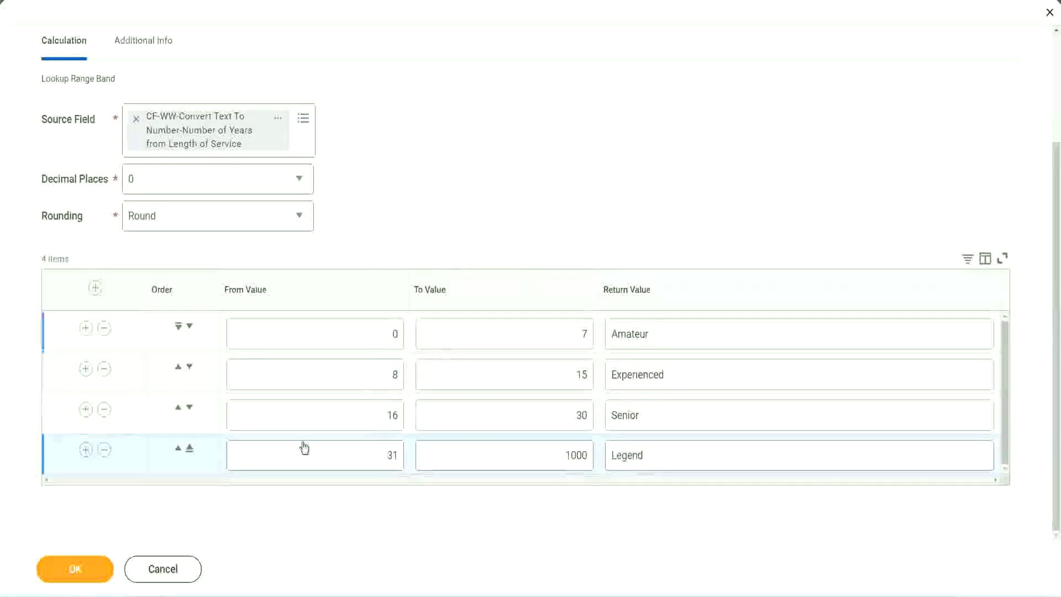
pyautogui.click(73, 568)
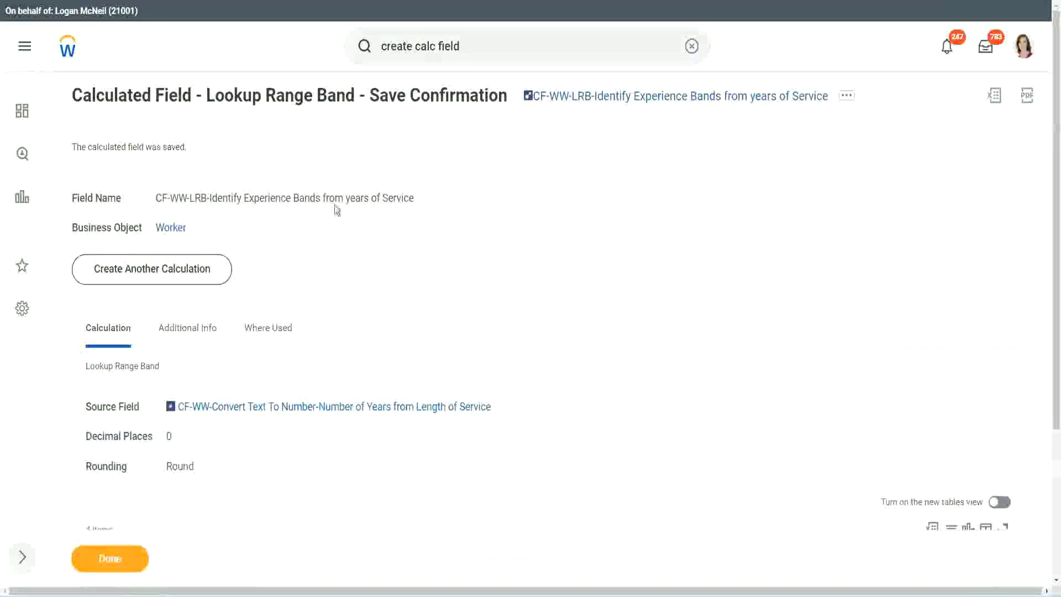
# Copy the saved calculated field's name from the Save Confirmation header
pyautogui.rightClick(617, 101)
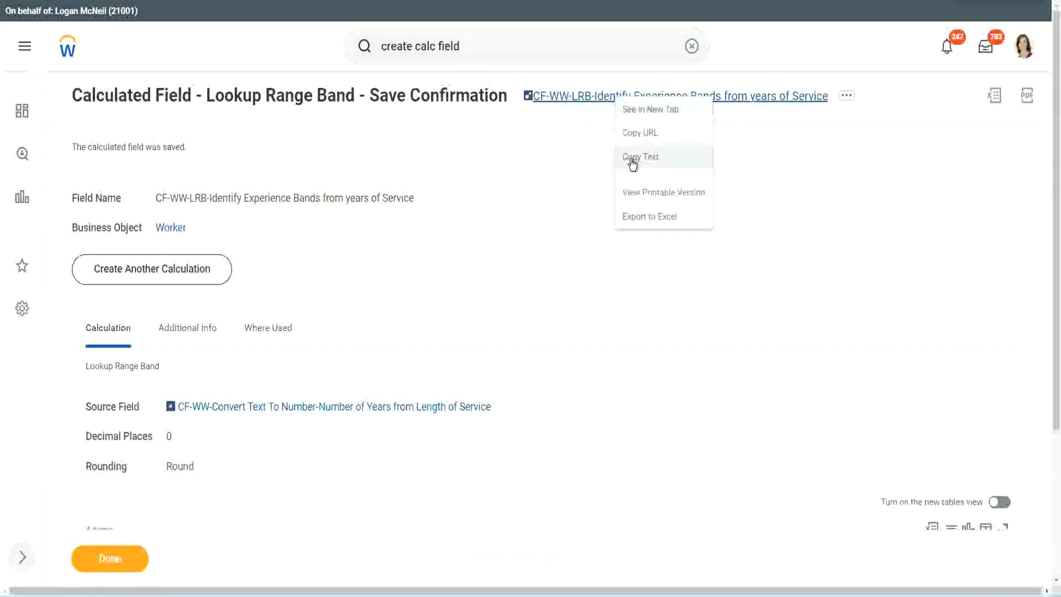
pyautogui.click(628, 160)
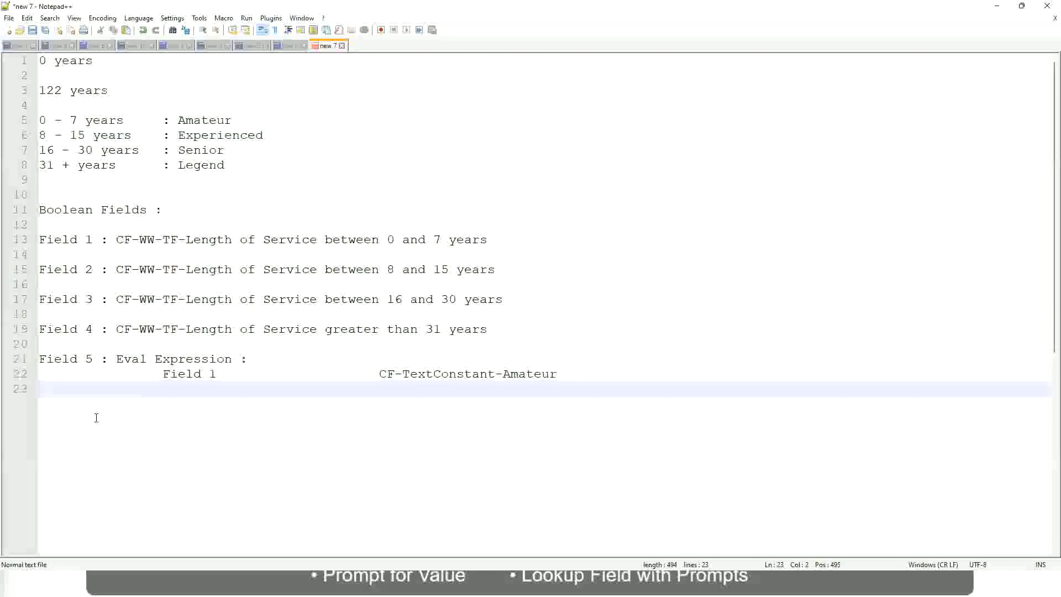
# Add a new line '10,000 USD', tabbed across to '1,000,000 USD', below the Eval Expression notes
pyautogui.click(95, 418)
pyautogui.press('Return')
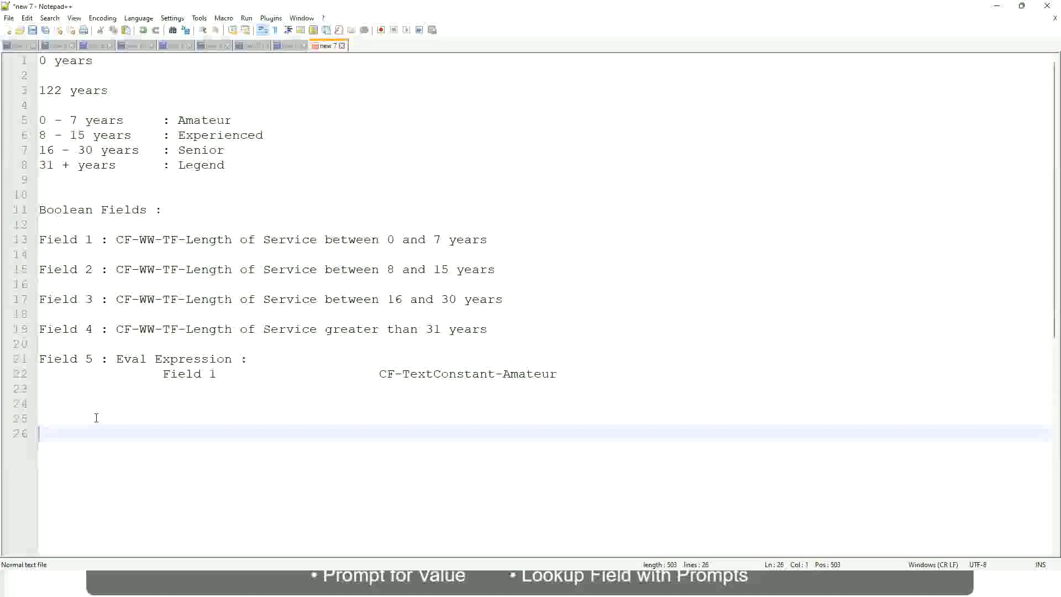
pyautogui.write('10,000 USD')
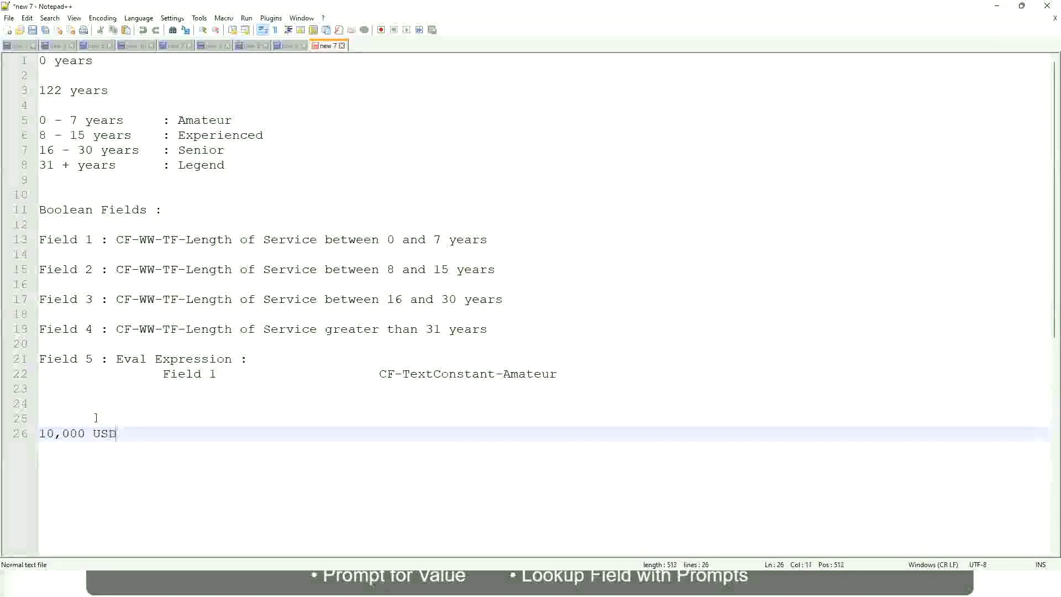
pyautogui.press('Tab')
pyautogui.press('Tab')
pyautogui.press('Tab')
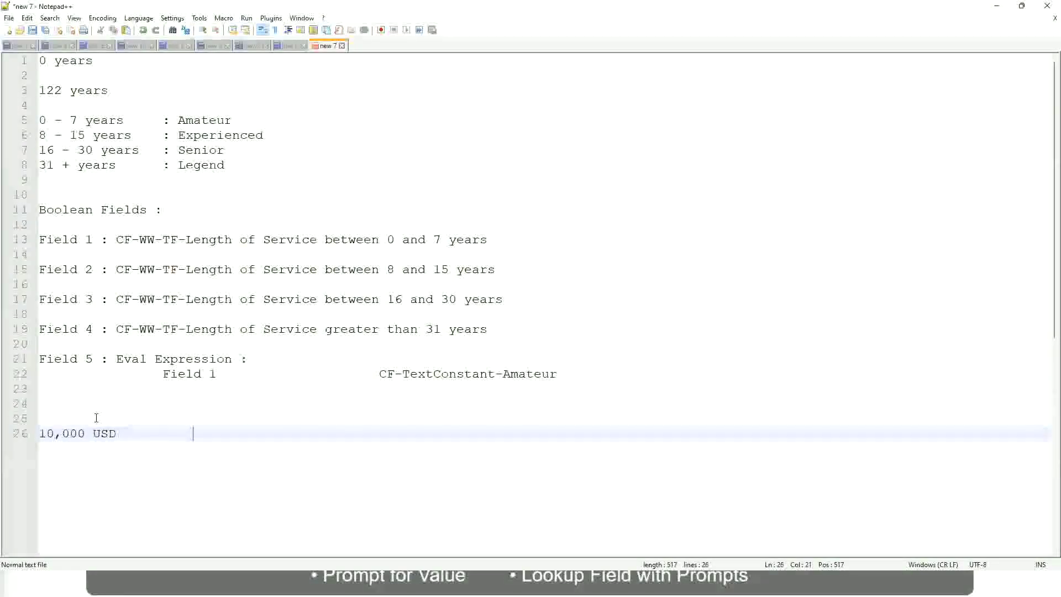
pyautogui.press('Tab')
pyautogui.press('Tab')
pyautogui.write('1,000,000')
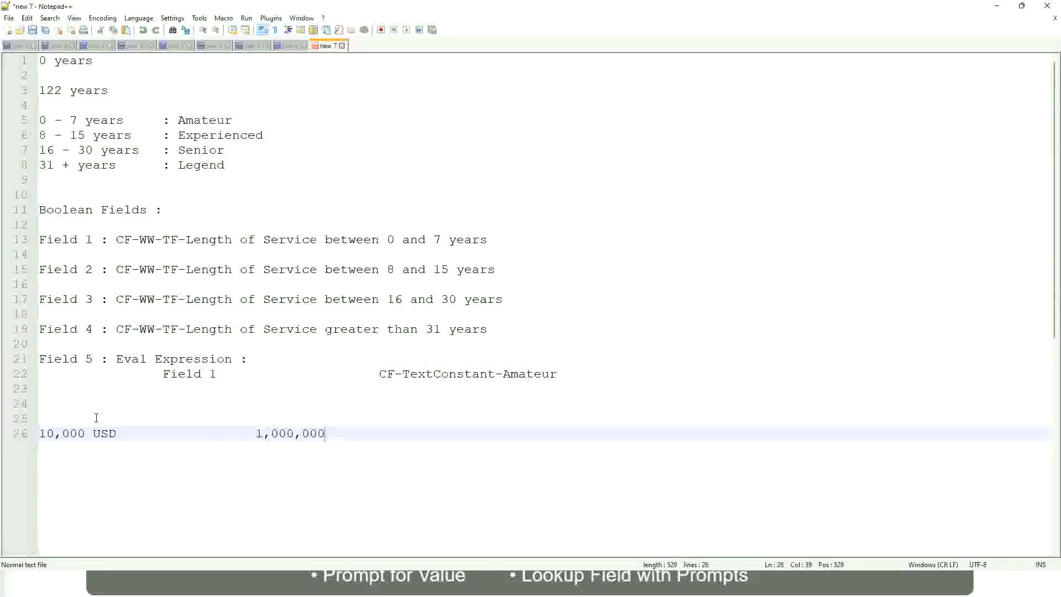
pyautogui.press('Left')
pyautogui.press('Left')
pyautogui.press('Left')
pyautogui.press('Left')
pyautogui.press('Left')
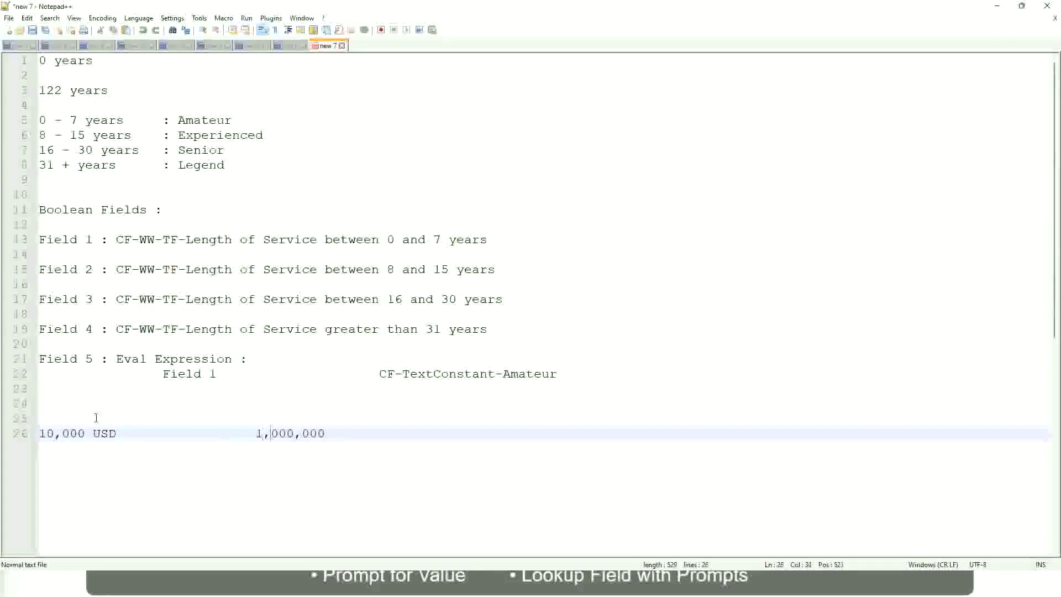
pyautogui.press('End')
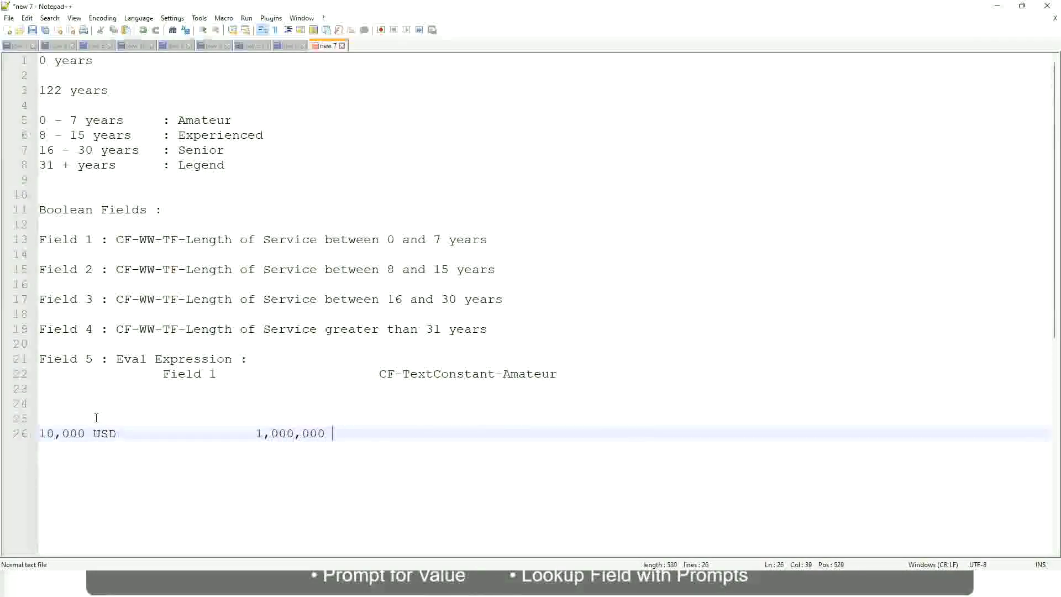
pyautogui.write('USD')
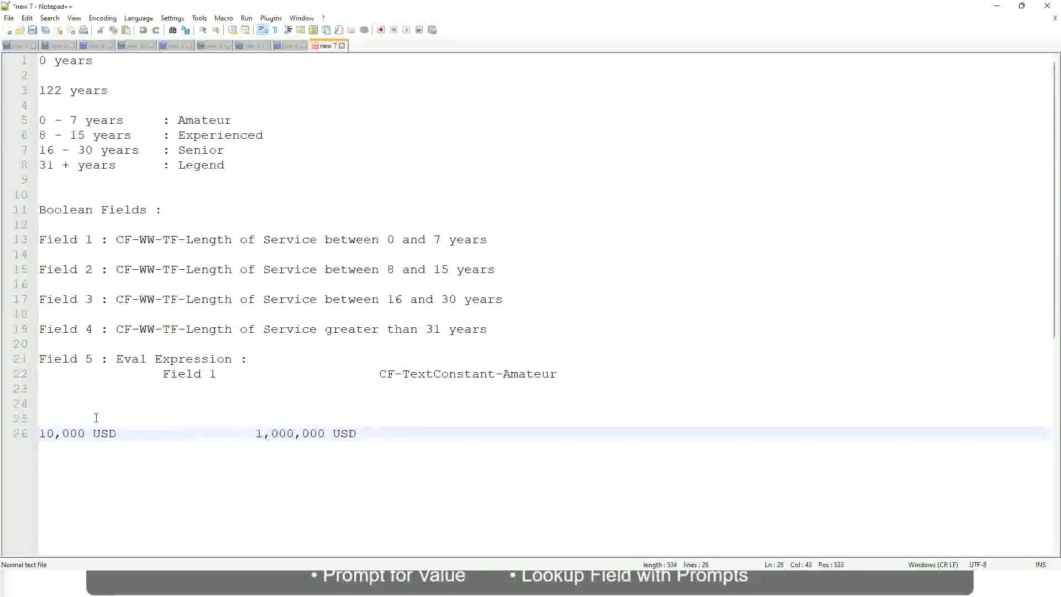
pyautogui.press('Return')
pyautogui.press('Return')
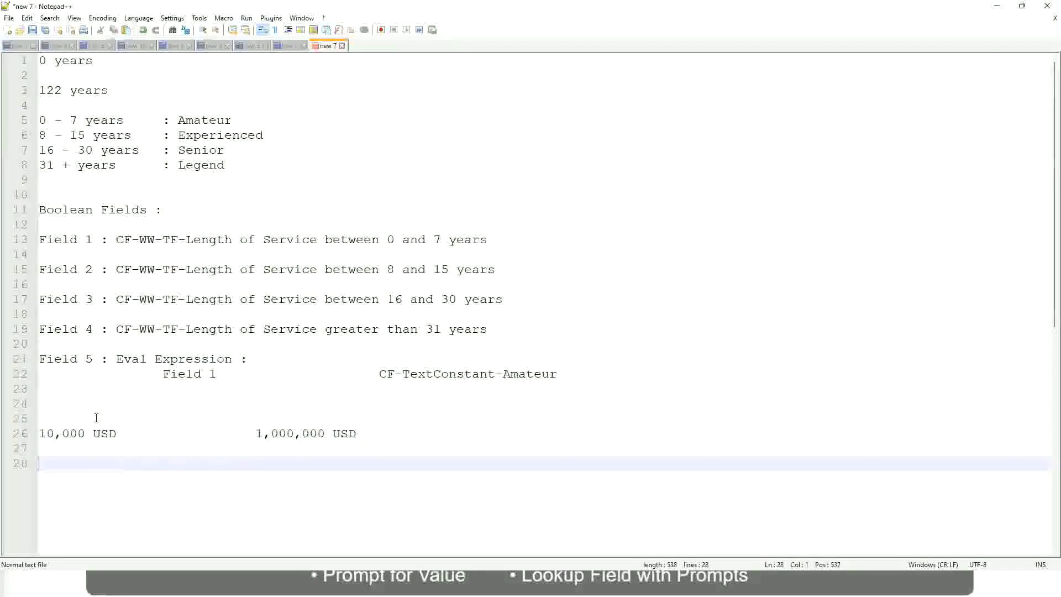
# Type tab-aligned band lines '10 - 50,000 : Low', '50,001 - 150,000 : Medium' and '> 150,000 : High'
pyautogui.write('10 - 50,000')
pyautogui.press('Tab')
pyautogui.press('Tab')
pyautogui.press('Tab')
pyautogui.press('Tab')
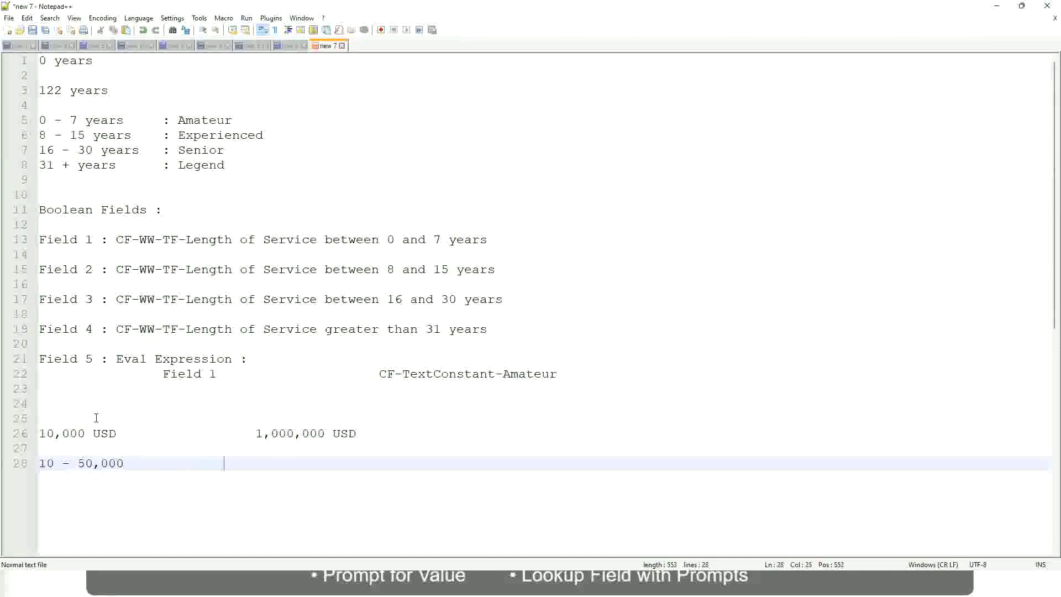
pyautogui.write(': Low')
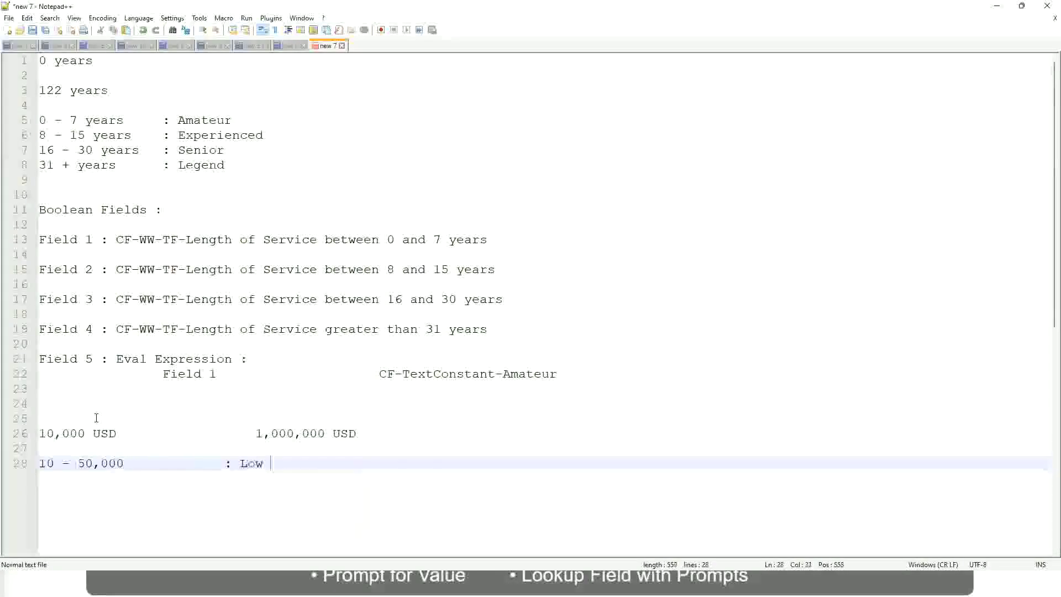
pyautogui.press('Return')
pyautogui.press('Return')
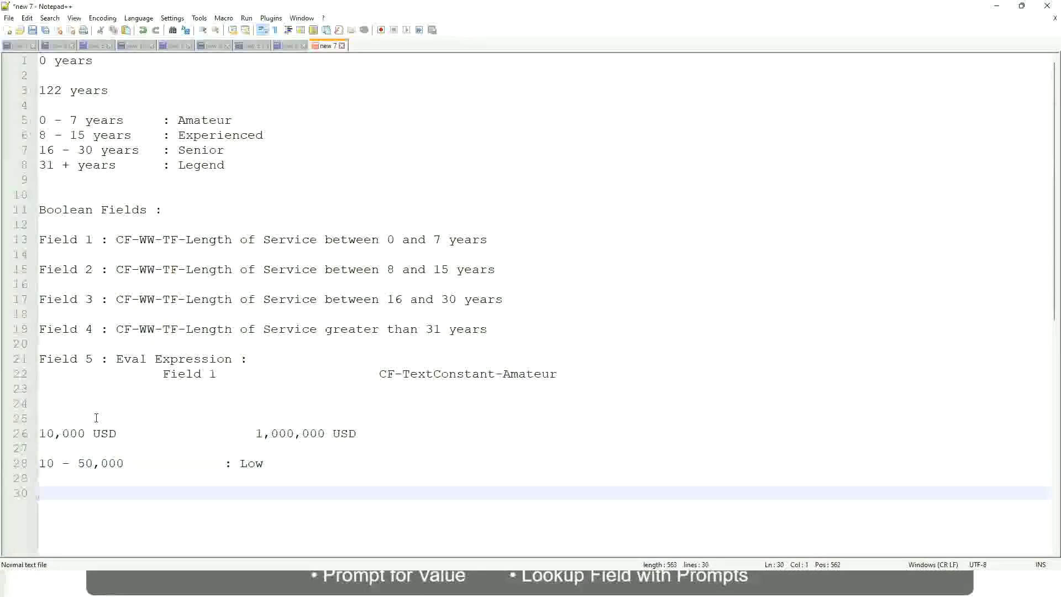
pyautogui.press('Up')
pyautogui.write('50,001 ')
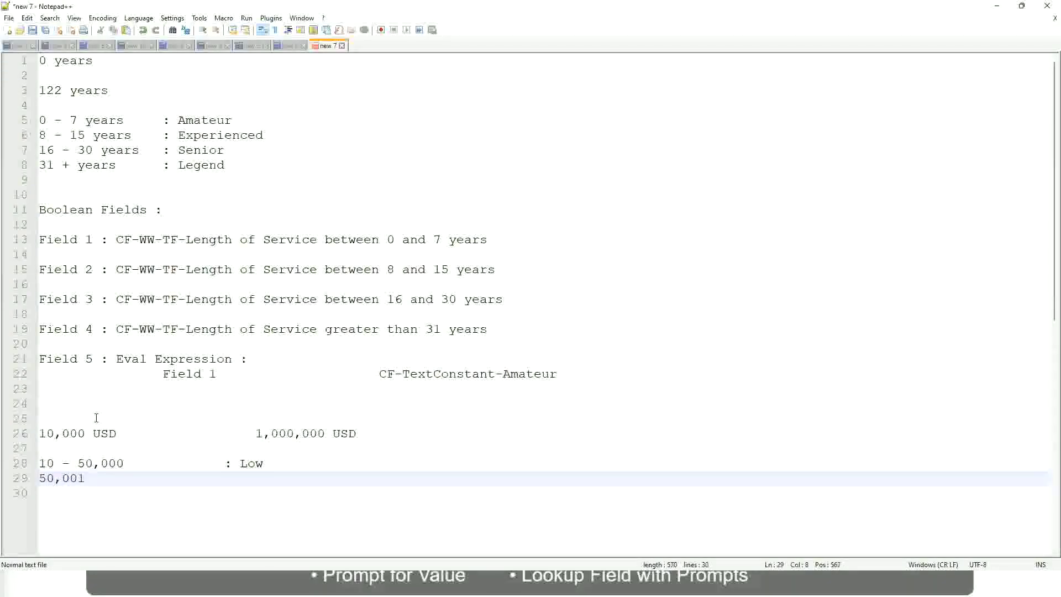
pyautogui.write('- 150,000')
pyautogui.press('Tab')
pyautogui.press('Tab')
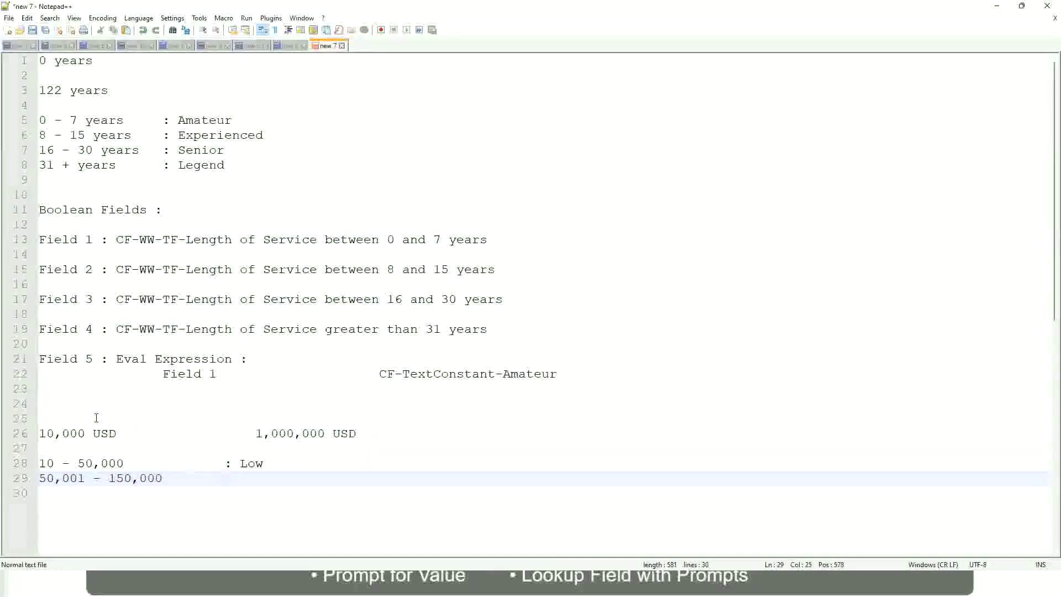
pyautogui.write(': Medium')
pyautogui.press('Return')
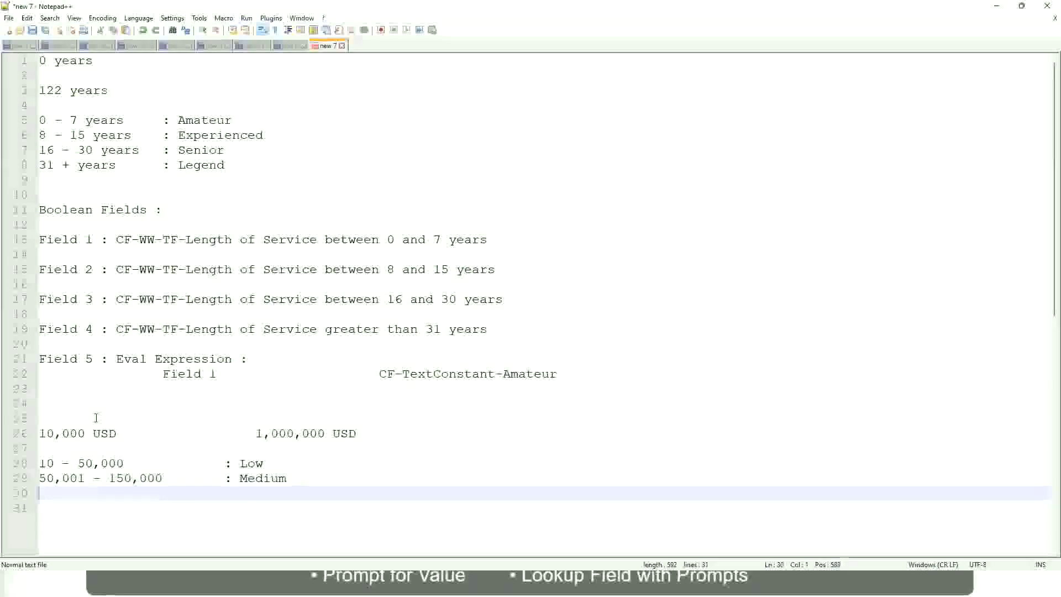
pyautogui.write('> 1')
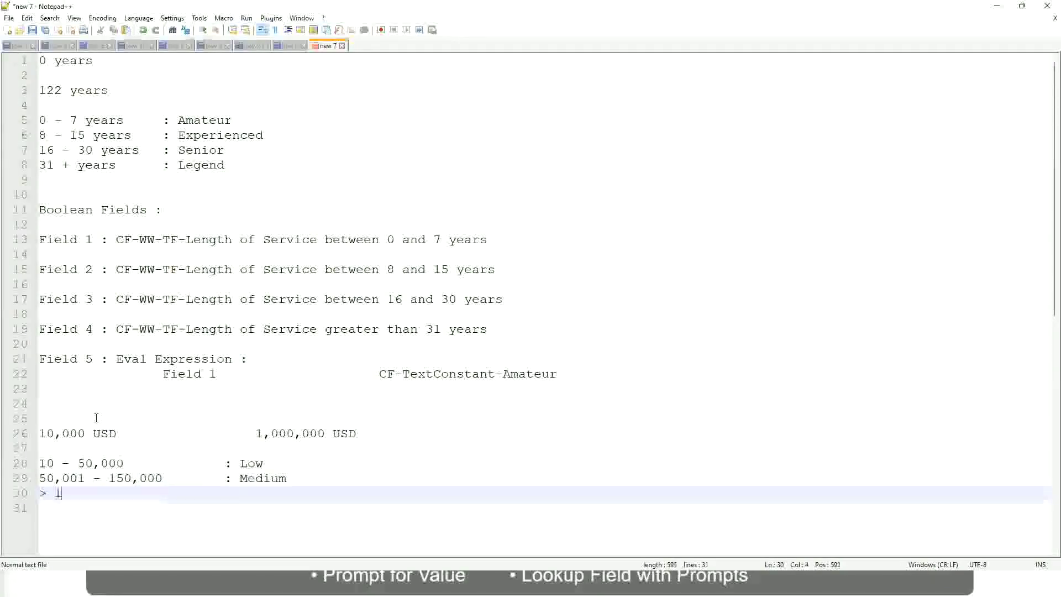
pyautogui.write('50,000')
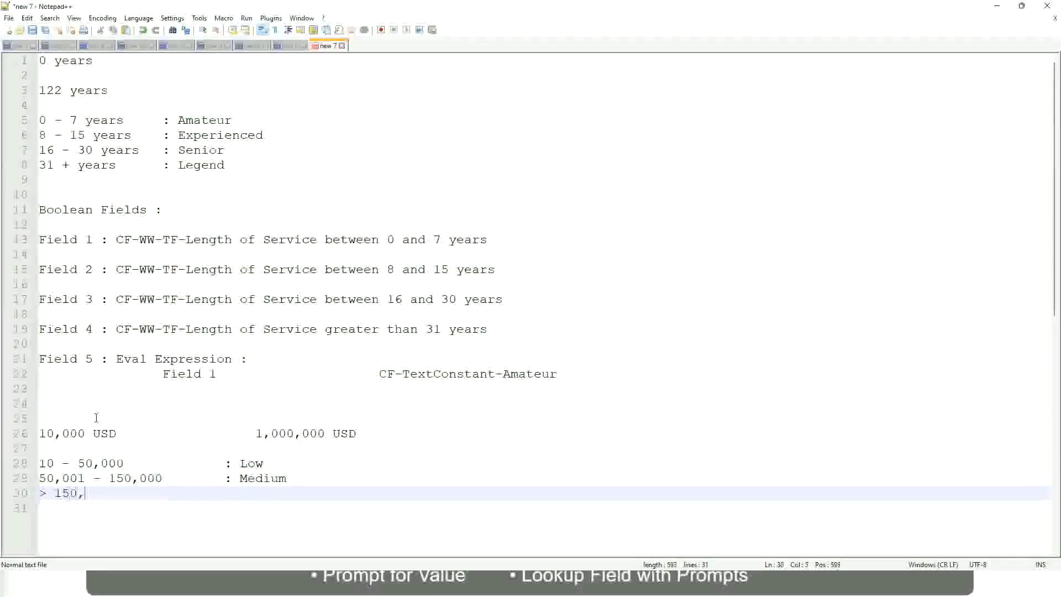
pyautogui.press('Tab')
pyautogui.press('Tab')
pyautogui.press('Tab')
pyautogui.press('Tab')
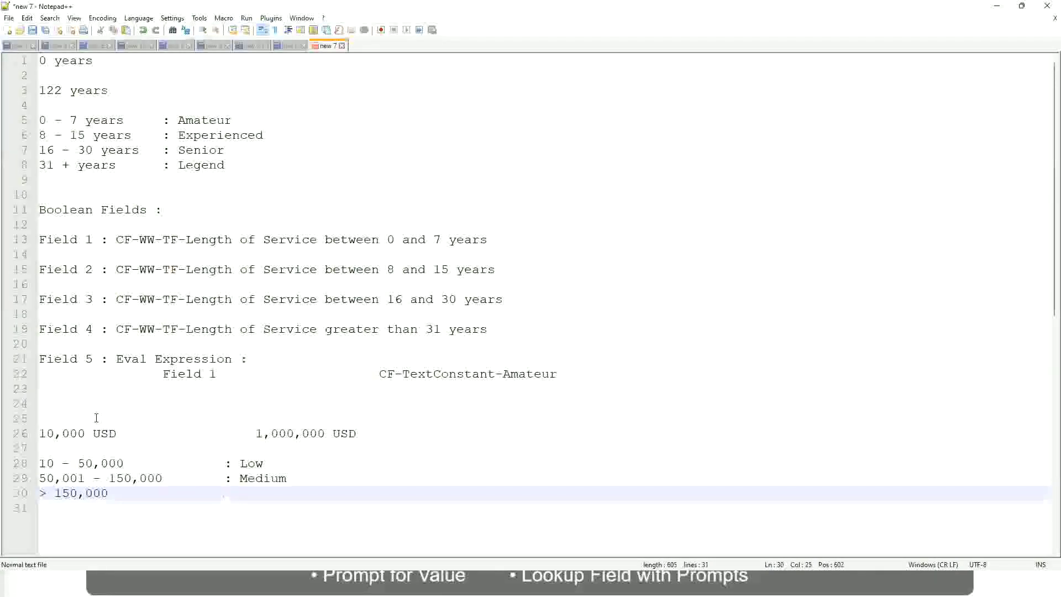
pyautogui.write(': High')
# Toggle a bookmark on line 26, the 10,000 USD to 1,000,000 USD salary range line
pyautogui.click(34, 433)
pyautogui.click(47, 434)
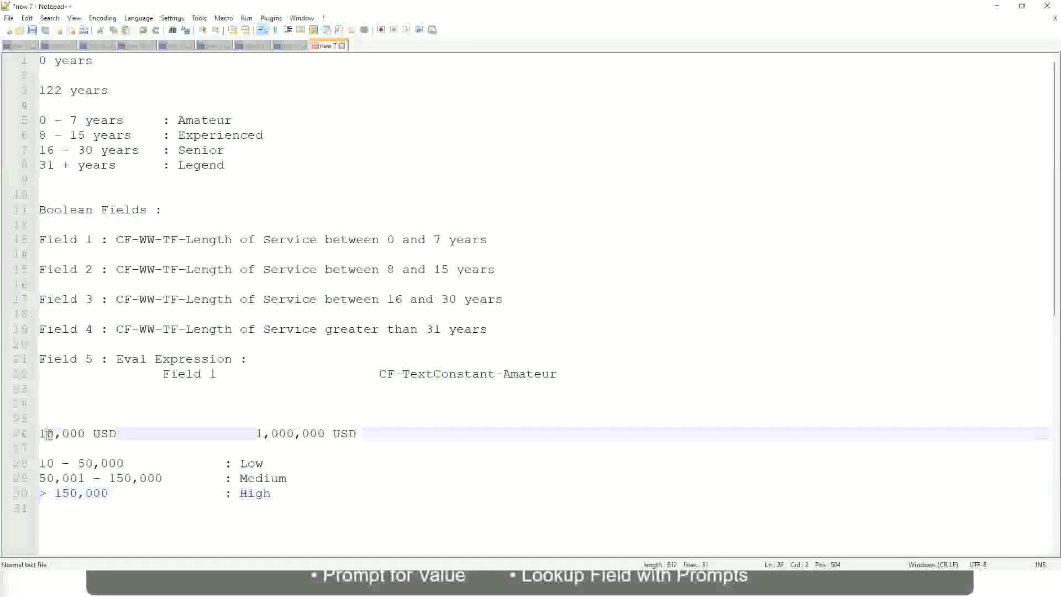
pyautogui.doubleClick(318, 434)
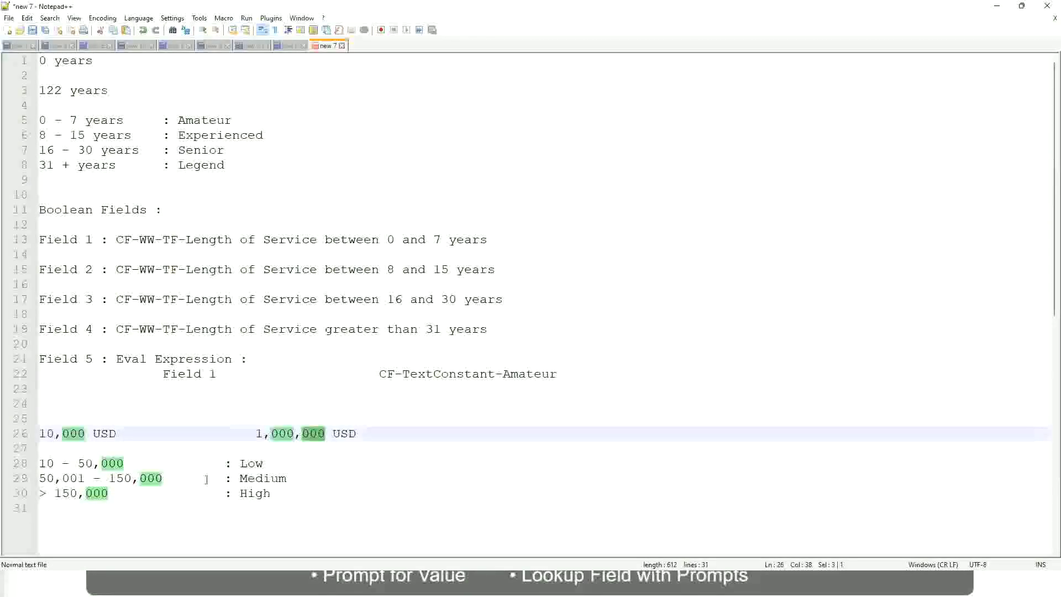
pyautogui.click(193, 478)
pyautogui.click(34, 434)
pyautogui.click(328, 436)
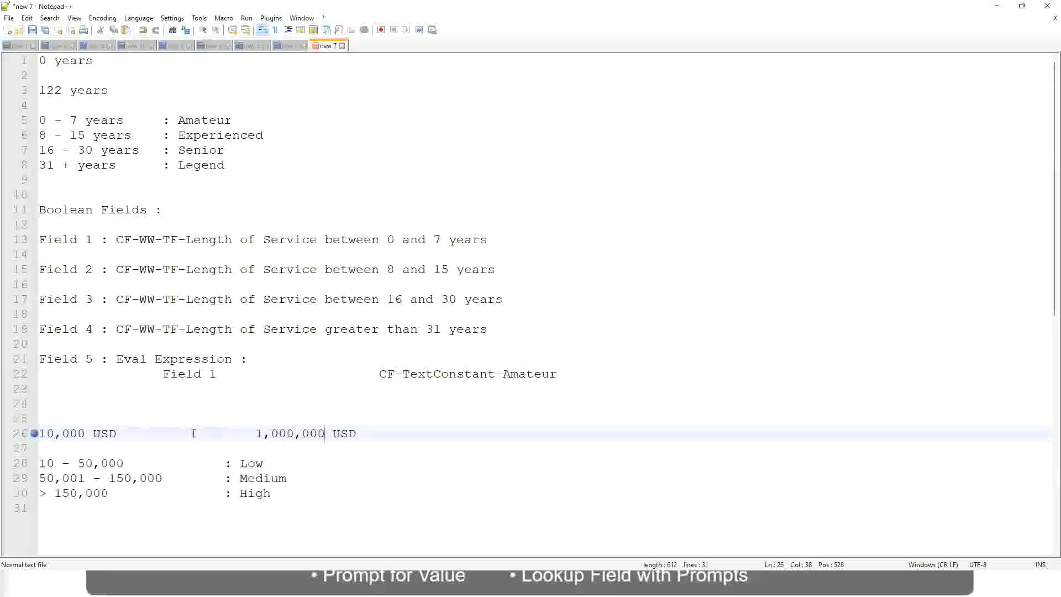
# Review the Low, Medium and High salary band lines below the range
pyautogui.click(256, 463)
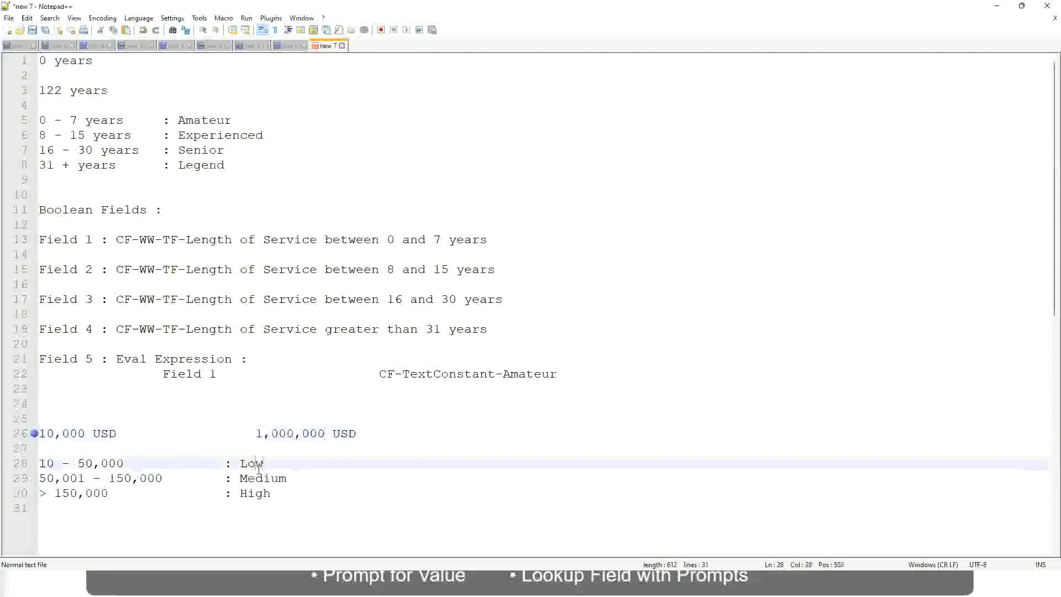
pyautogui.click(256, 479)
pyautogui.click(255, 495)
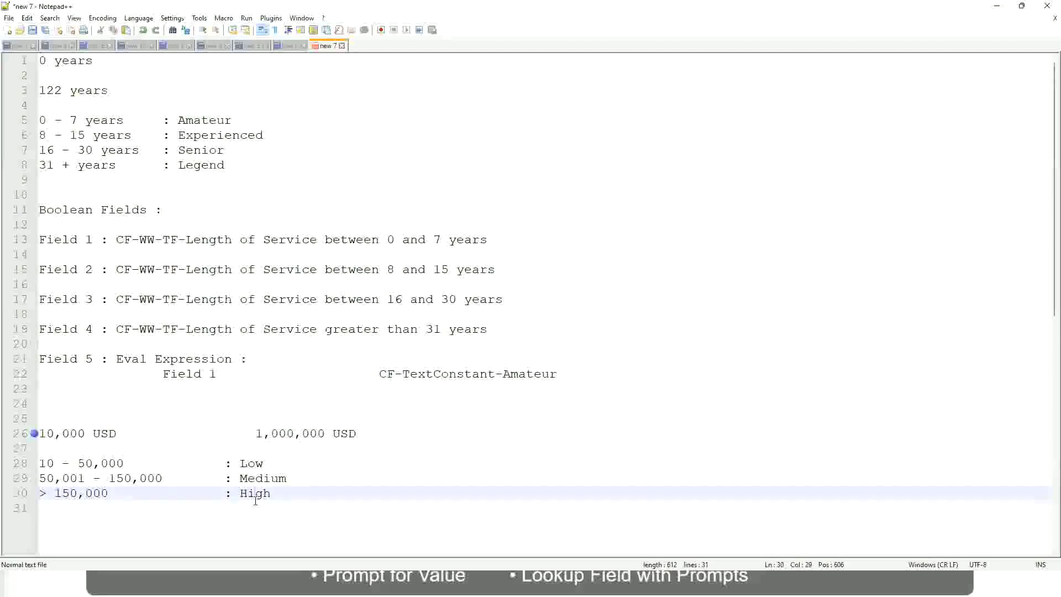
pyautogui.click(136, 447)
pyautogui.click(258, 504)
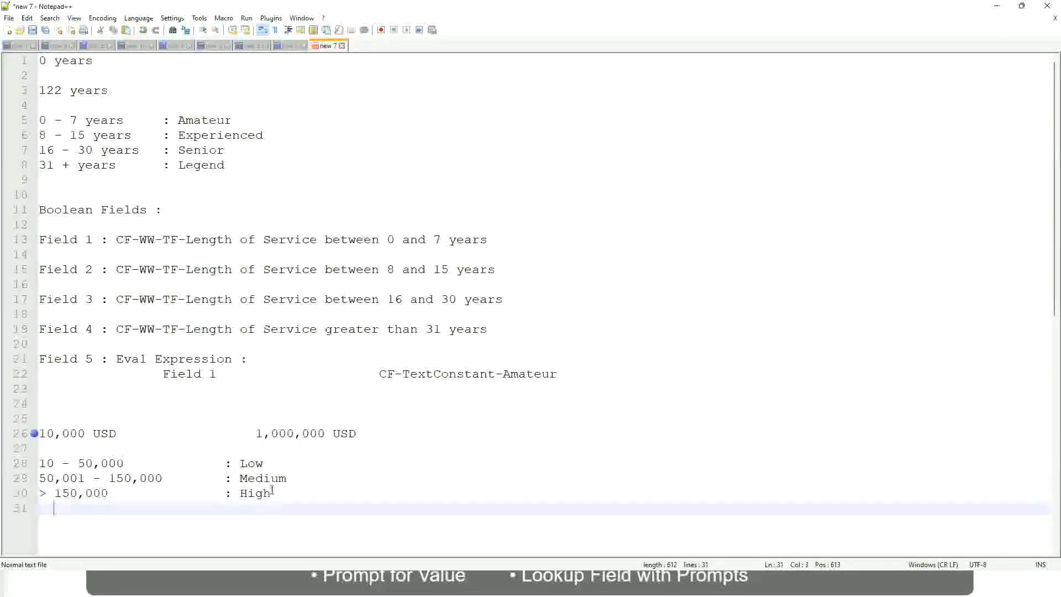
pyautogui.click(272, 492)
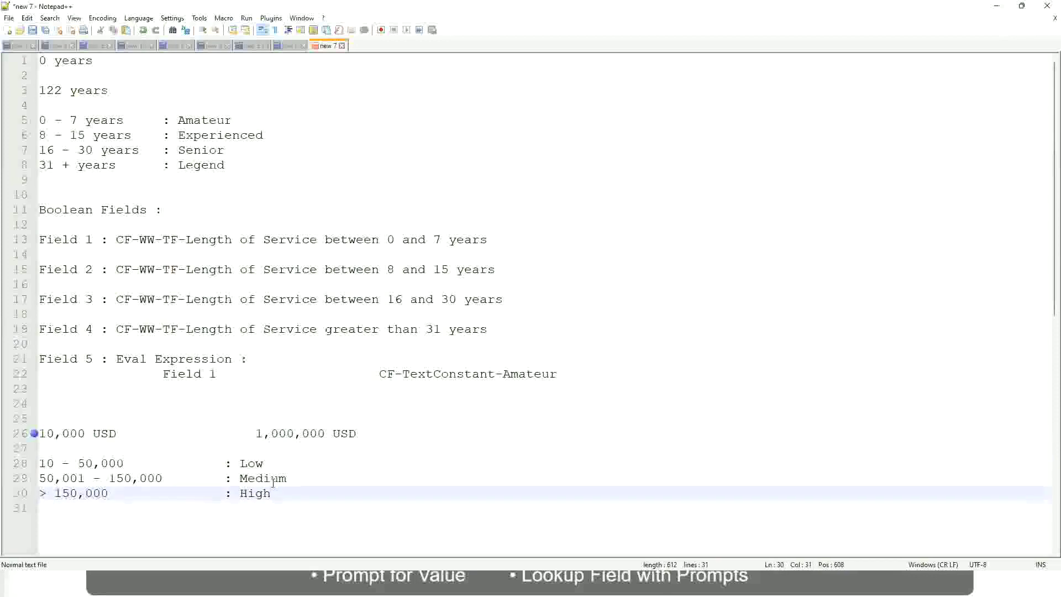